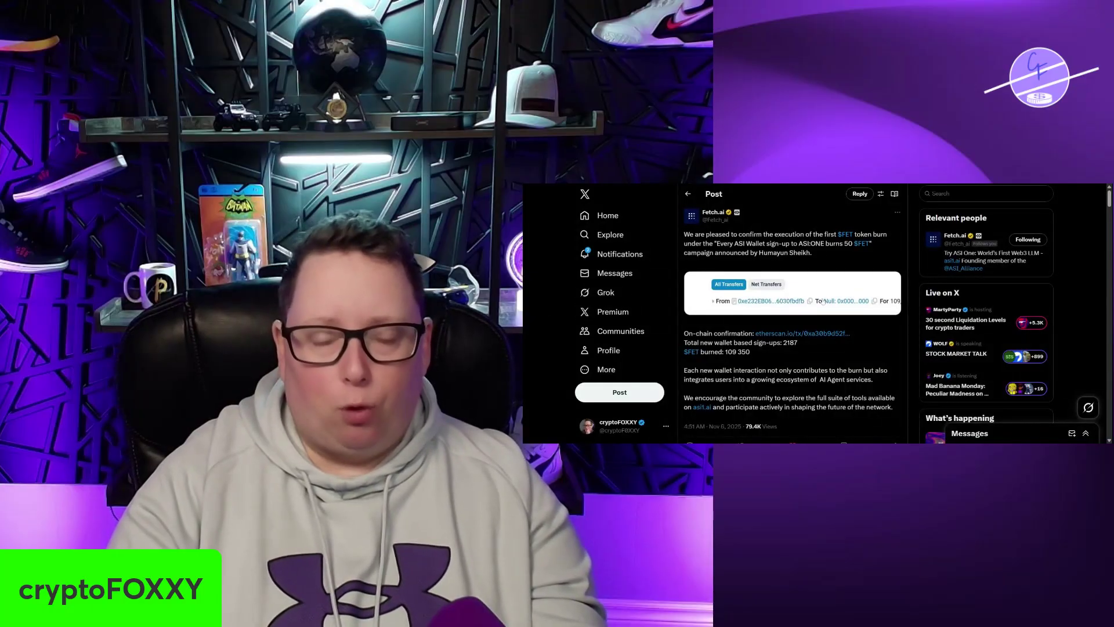
- Read through Fetch.ai's X post about the FET burn from ASI Wallet sign-ups
{"action": "scroll", "coordinate": [603, 292], "scroll_direction": "down", "scroll_amount": 1}
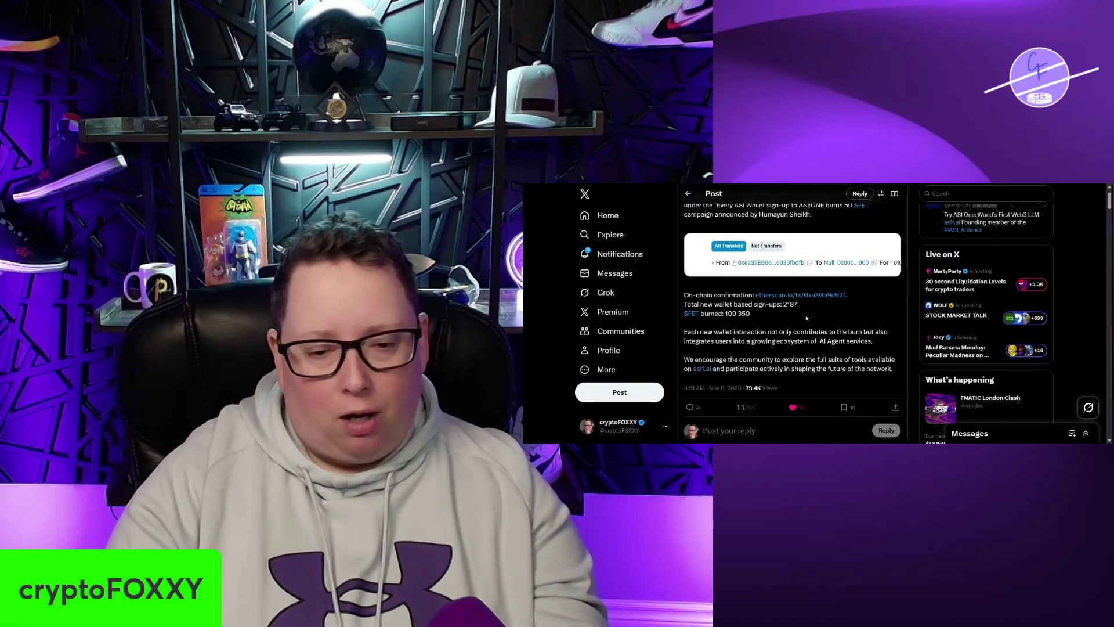
{"action": "scroll", "coordinate": [761, 328], "scroll_direction": "up", "scroll_amount": 1}
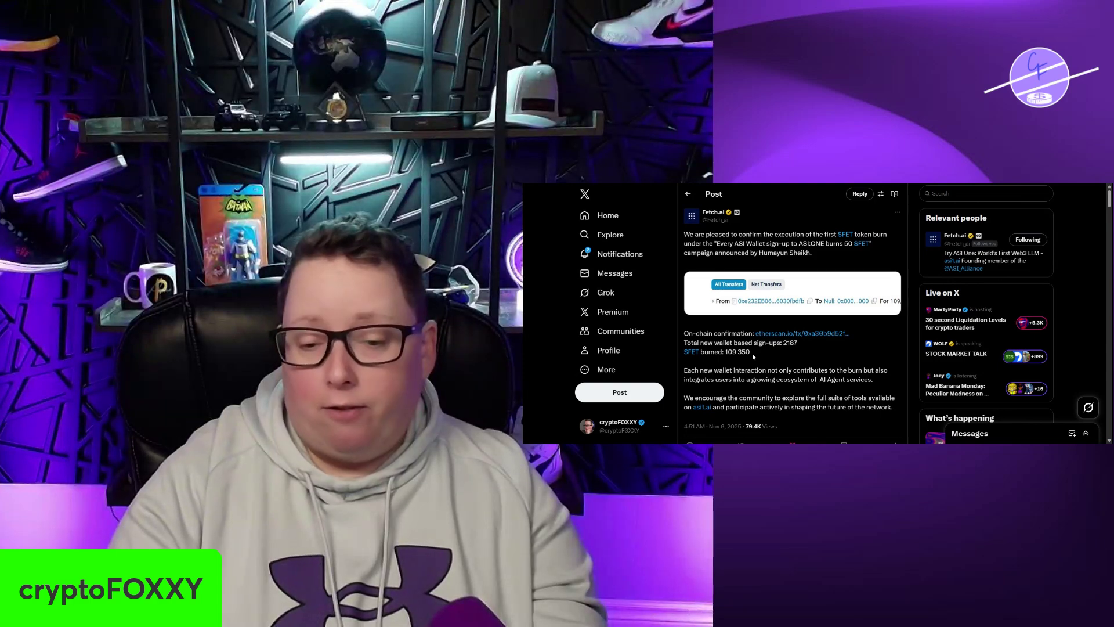
{"action": "left_click", "coordinate": [789, 337]}
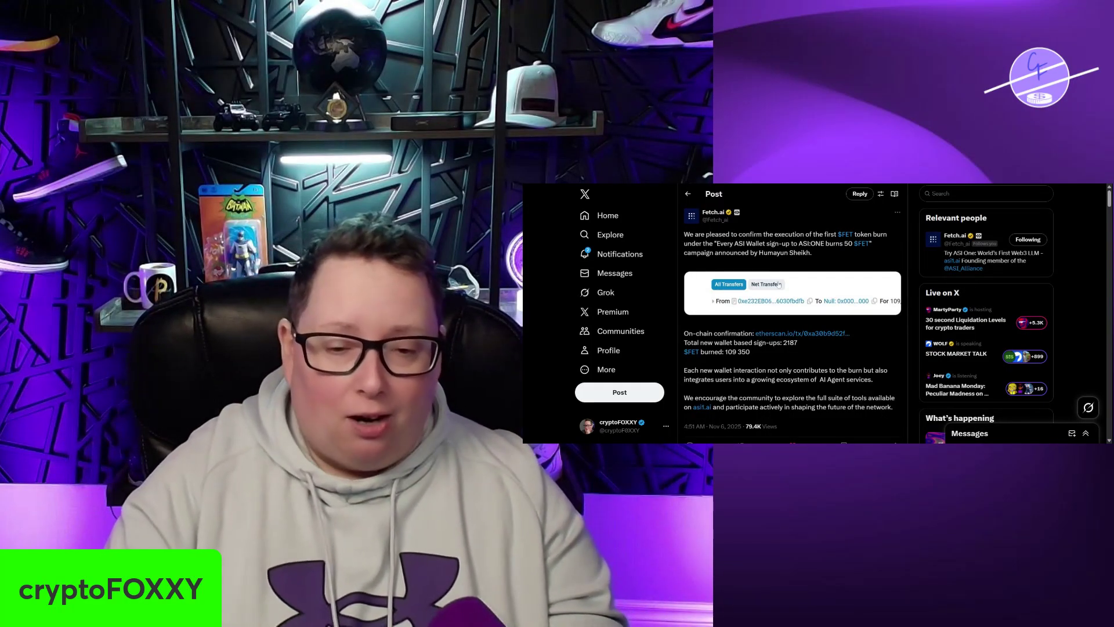
{"action": "scroll", "coordinate": [867, 325], "scroll_direction": "down", "scroll_amount": 2}
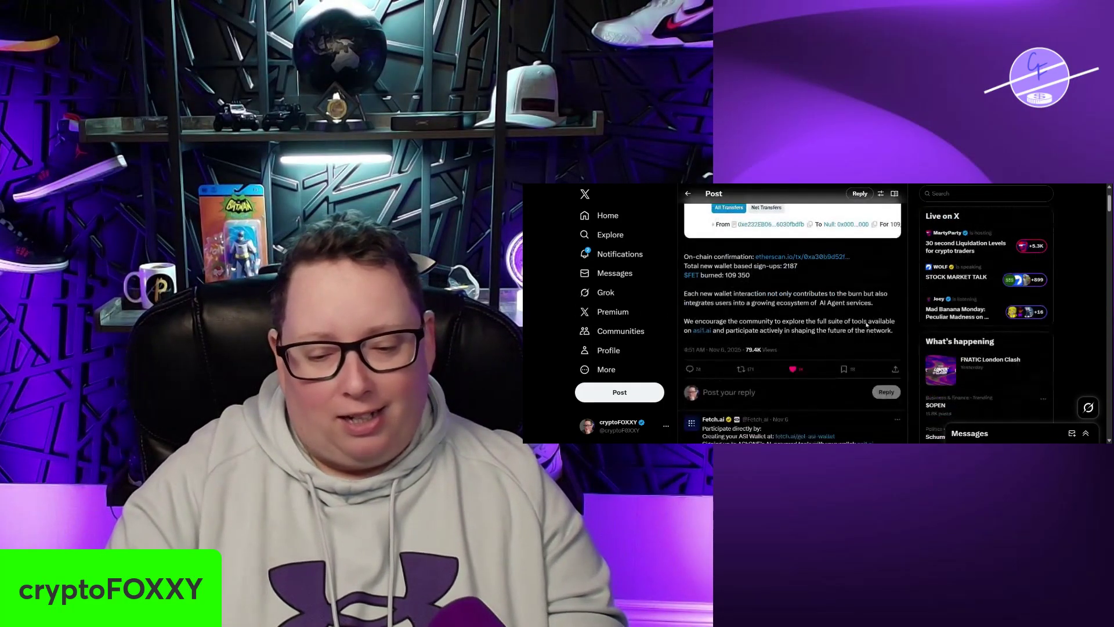
{"action": "scroll", "coordinate": [814, 278], "scroll_direction": "down", "scroll_amount": 1}
{"action": "scroll", "coordinate": [772, 220], "scroll_direction": "up", "scroll_amount": 2}
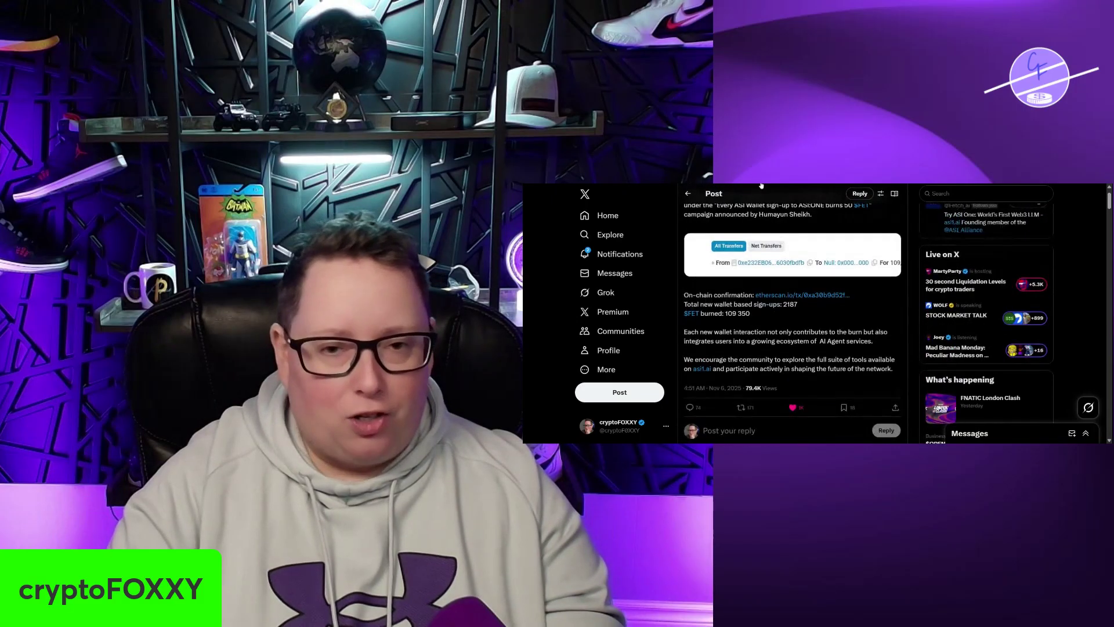
- Switch to the ASI:One tab and choose Create Your AI to reach the fetch.ai sign-in
{"action": "left_click", "coordinate": [761, 185]}
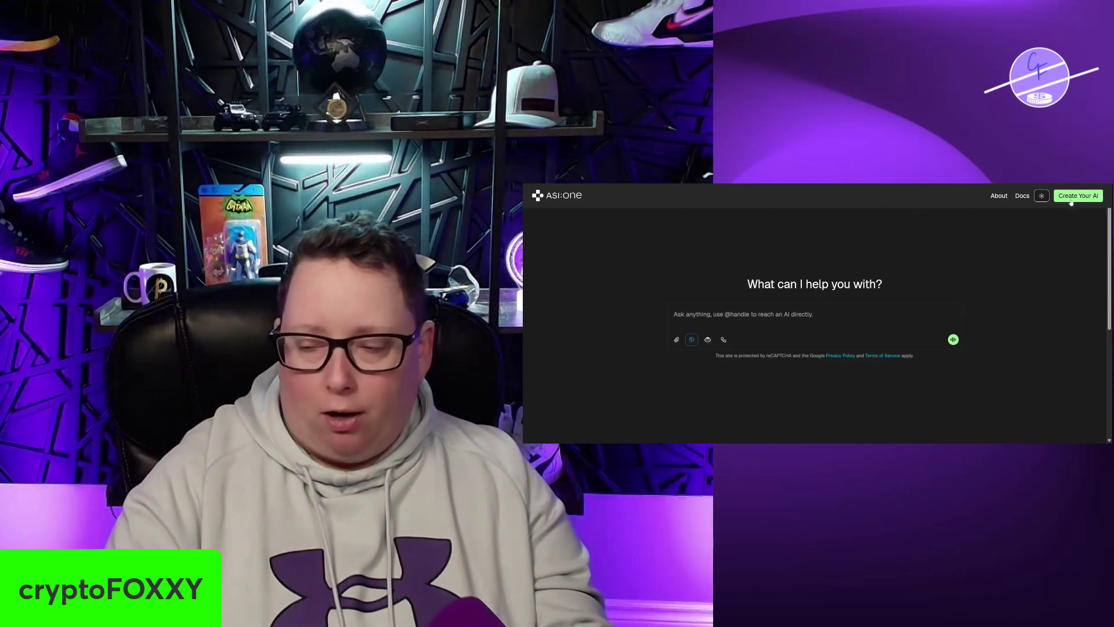
{"action": "left_click", "coordinate": [1078, 195]}
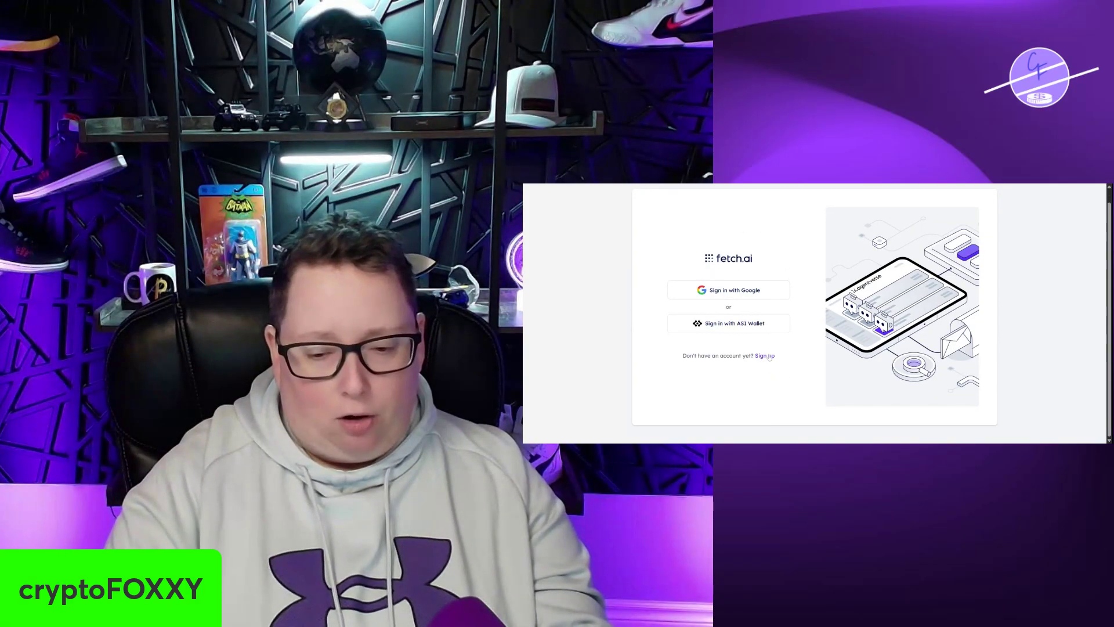
- Sign up for fetch.ai with Google, approving sharing of the Google profile
{"action": "left_click", "coordinate": [764, 357]}
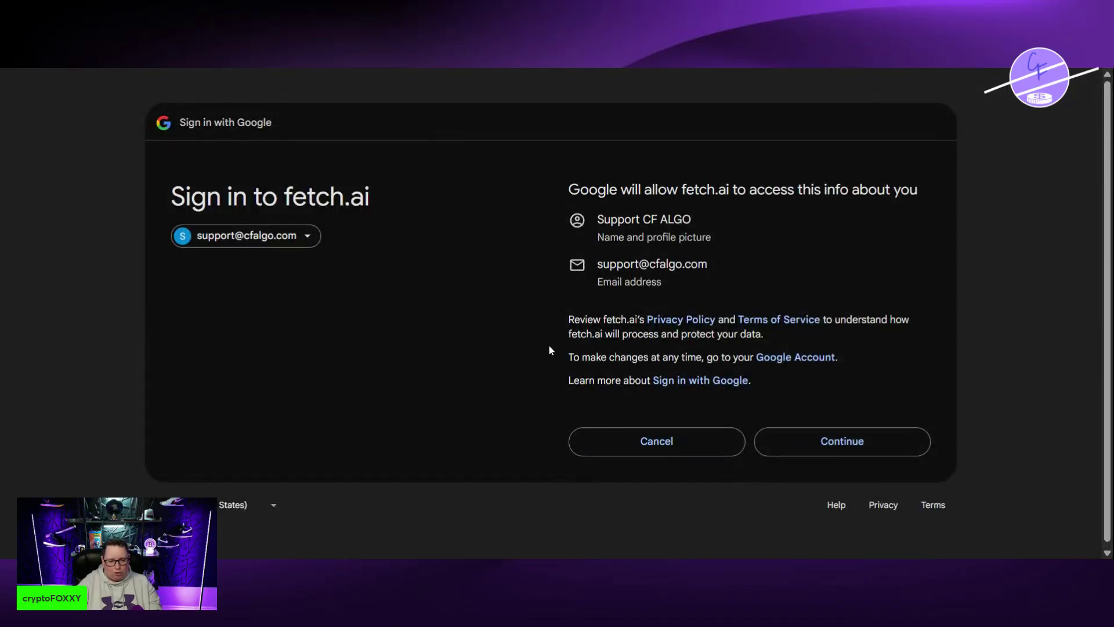
{"action": "left_click", "coordinate": [845, 436]}
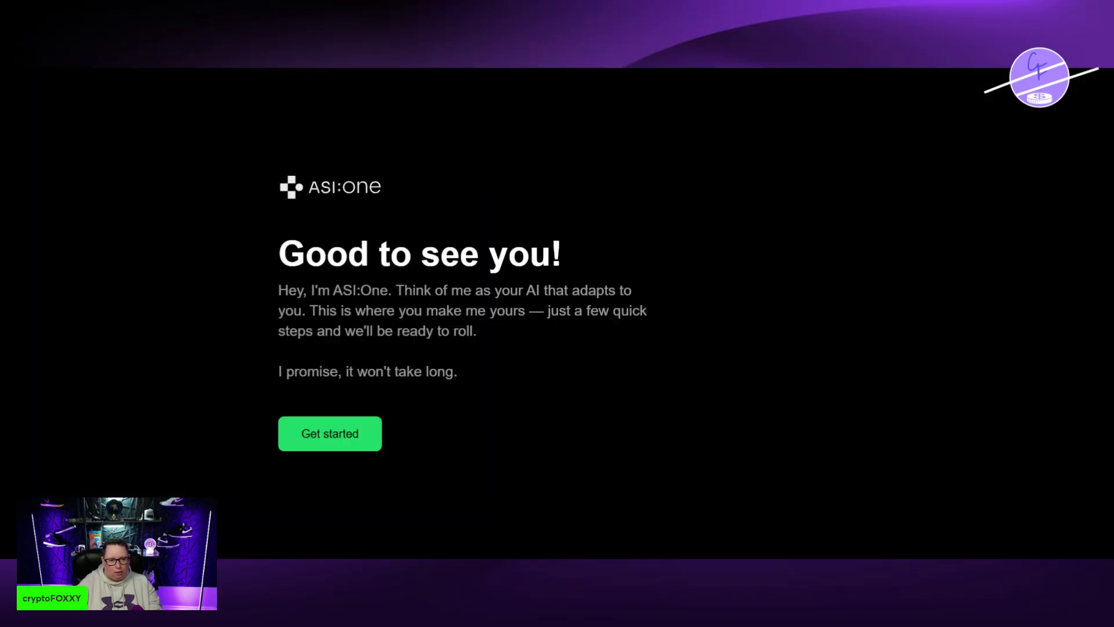
{"action": "left_click", "coordinate": [348, 431]}
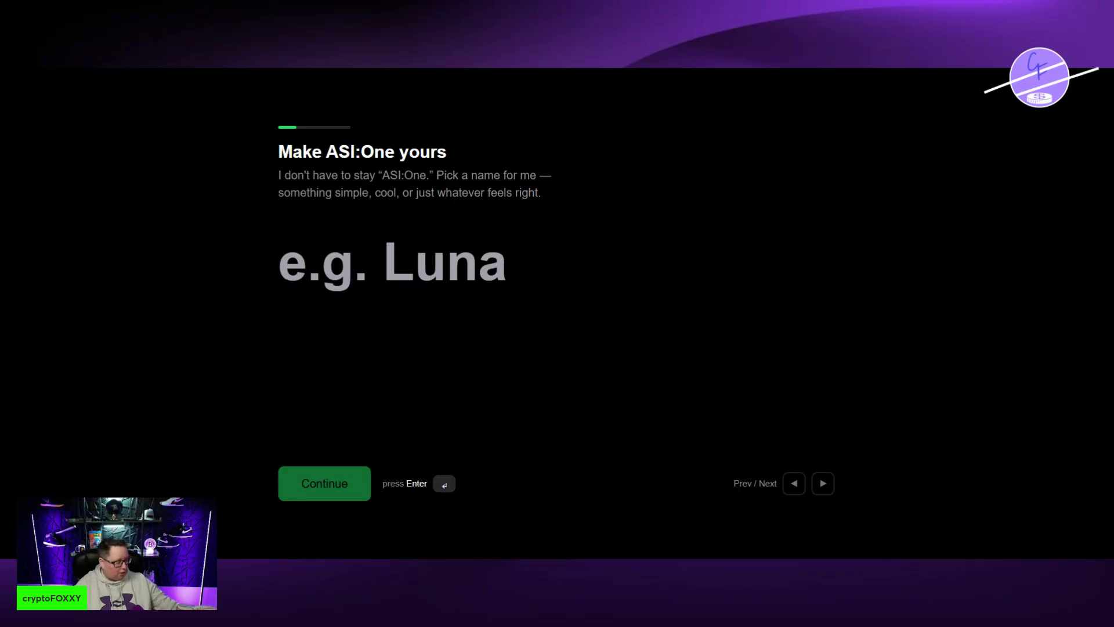
{"action": "type", "text": "FOXXY"}
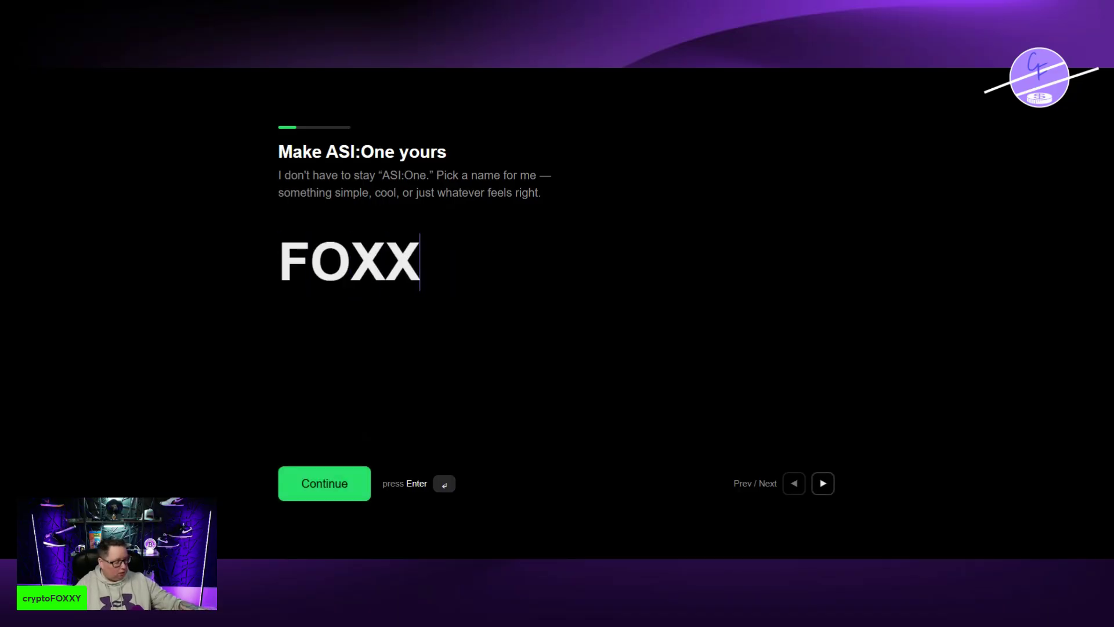
{"action": "left_click", "coordinate": [341, 480]}
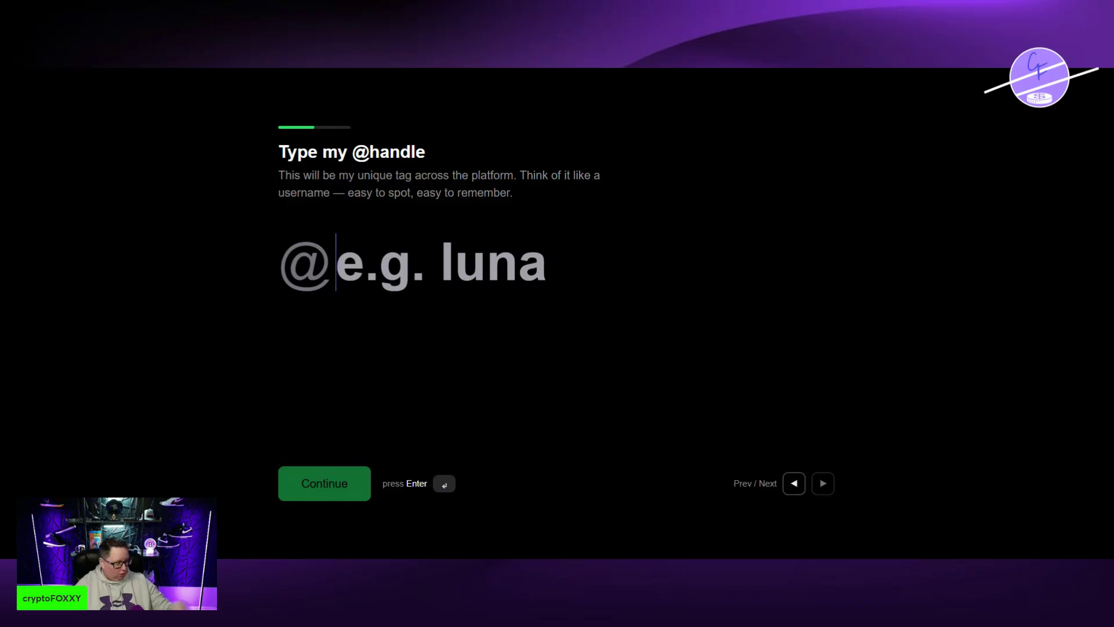
{"action": "type", "text": "fox"}
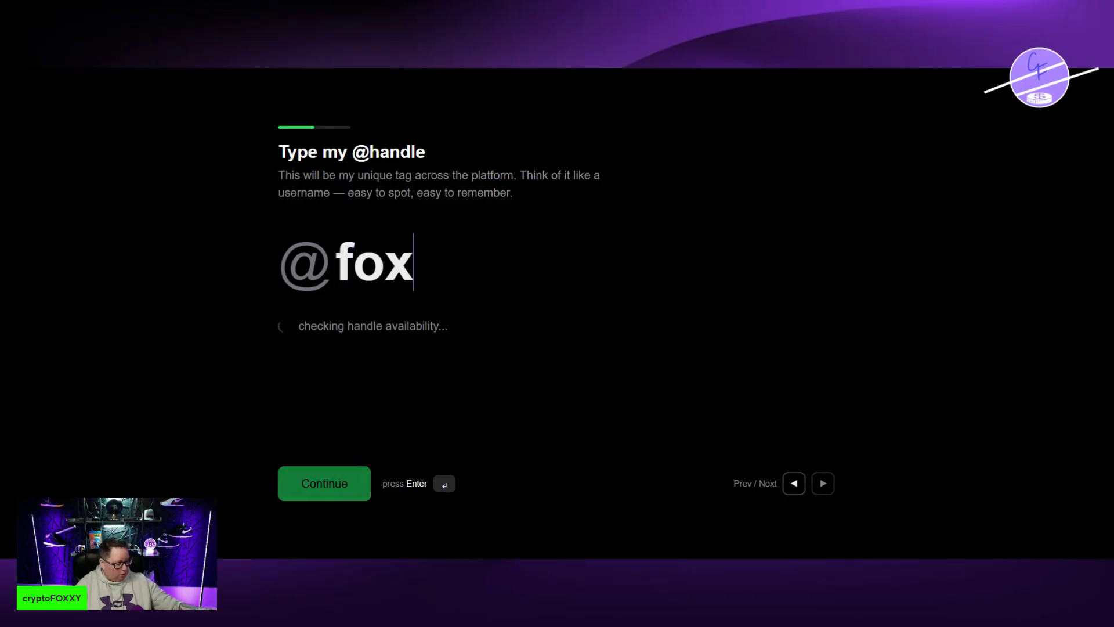
{"action": "type", "text": "xy"}
{"action": "left_click", "coordinate": [323, 491]}
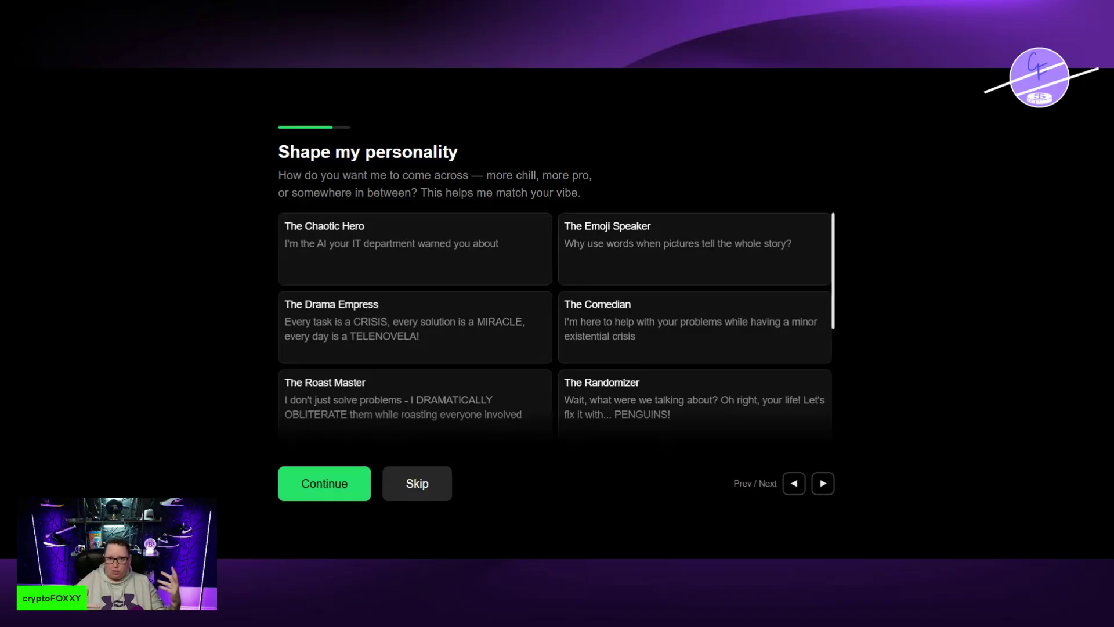
- Browse the persona cards and pick The Drama Empress personality for FOXXY
{"action": "scroll", "coordinate": [604, 378], "scroll_direction": "down", "scroll_amount": 5}
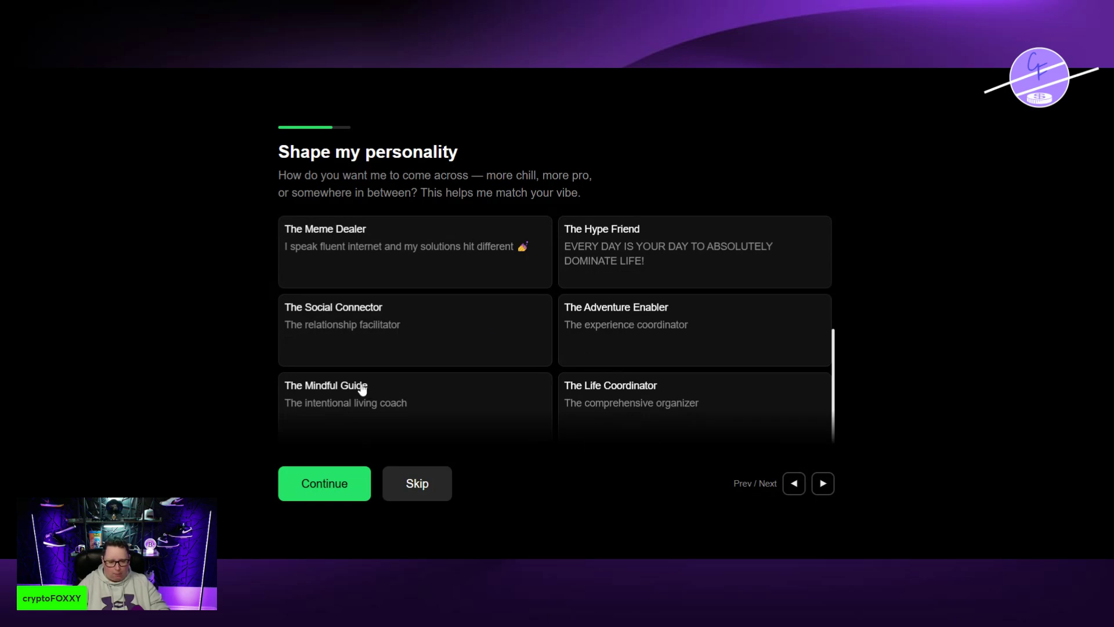
{"action": "scroll", "coordinate": [418, 404], "scroll_direction": "up", "scroll_amount": 2}
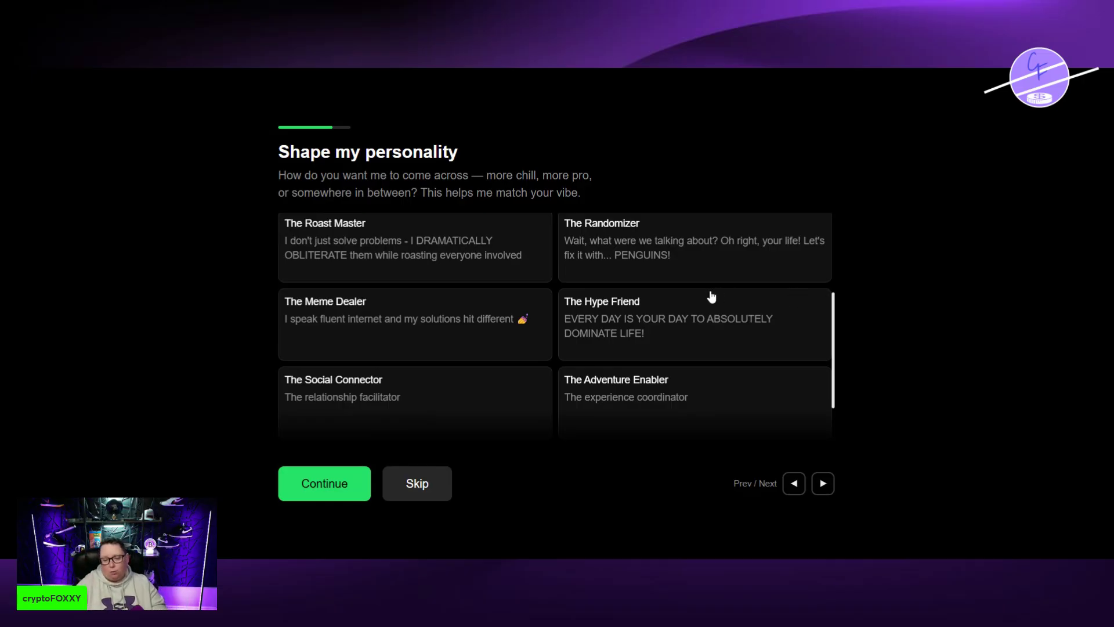
{"action": "scroll", "coordinate": [578, 326], "scroll_direction": "down", "scroll_amount": 2}
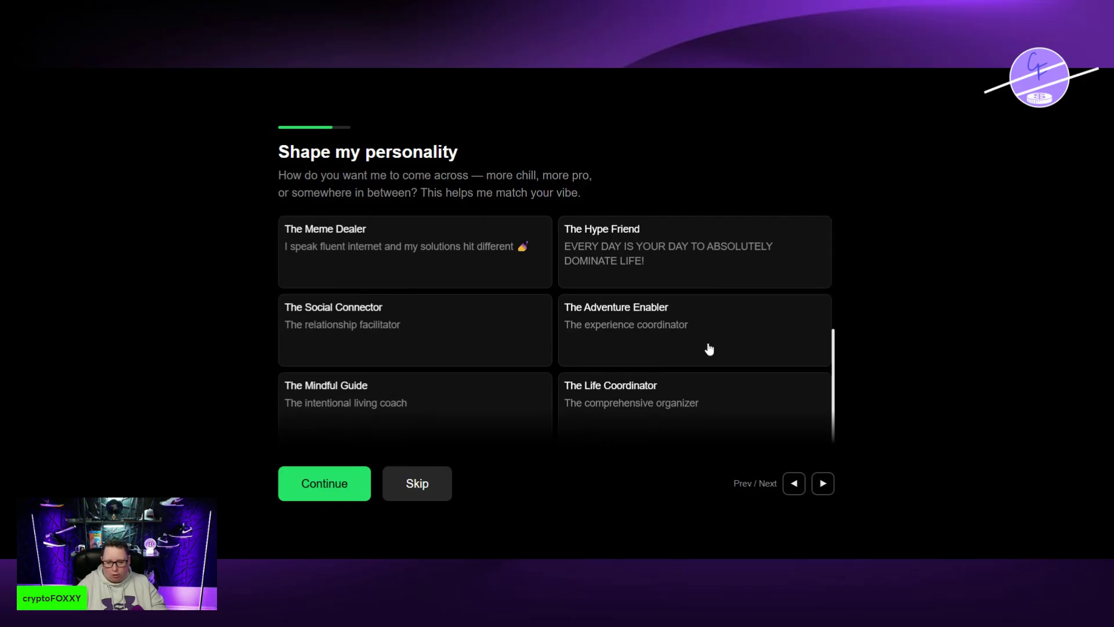
{"action": "scroll", "coordinate": [480, 381], "scroll_direction": "up", "scroll_amount": 4}
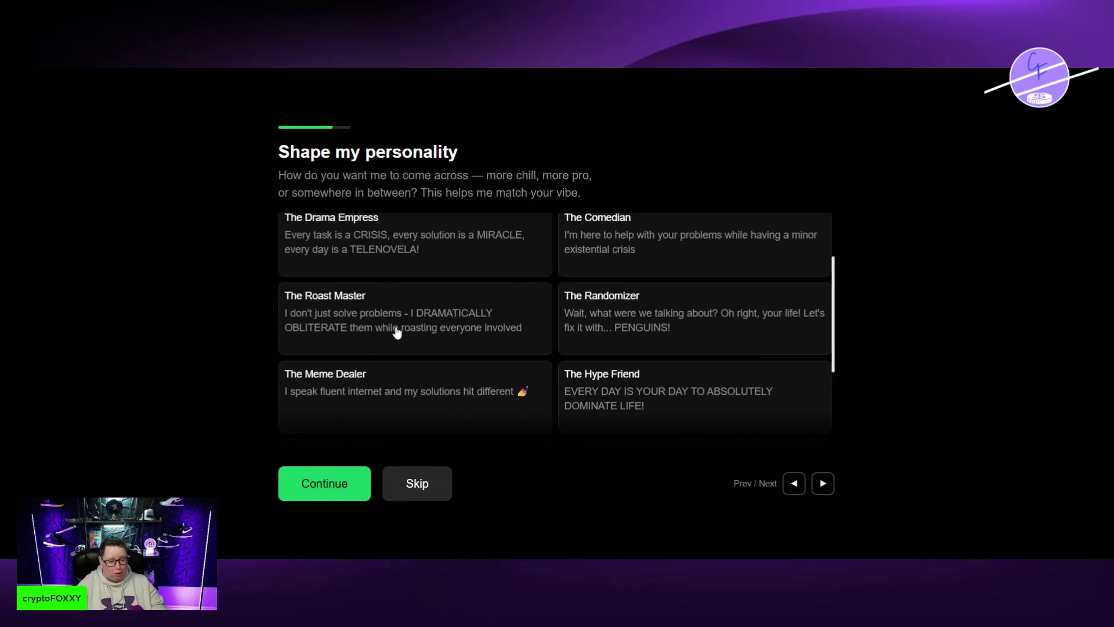
{"action": "scroll", "coordinate": [548, 316], "scroll_direction": "up", "scroll_amount": 1}
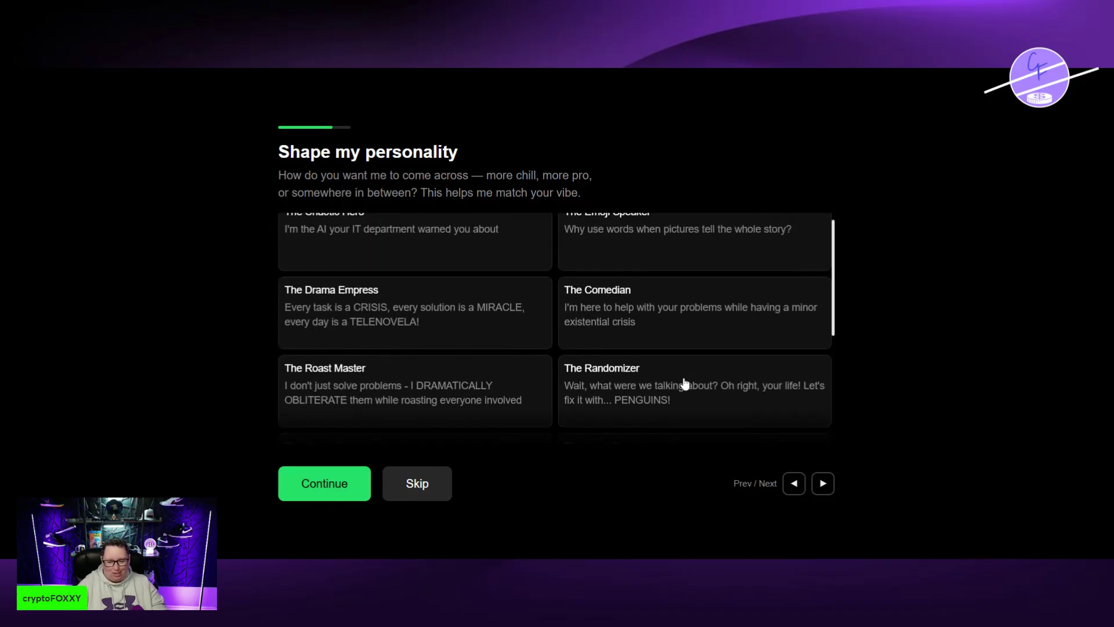
{"action": "scroll", "coordinate": [685, 383], "scroll_direction": "down", "scroll_amount": 1}
{"action": "scroll", "coordinate": [686, 342], "scroll_direction": "up", "scroll_amount": 1}
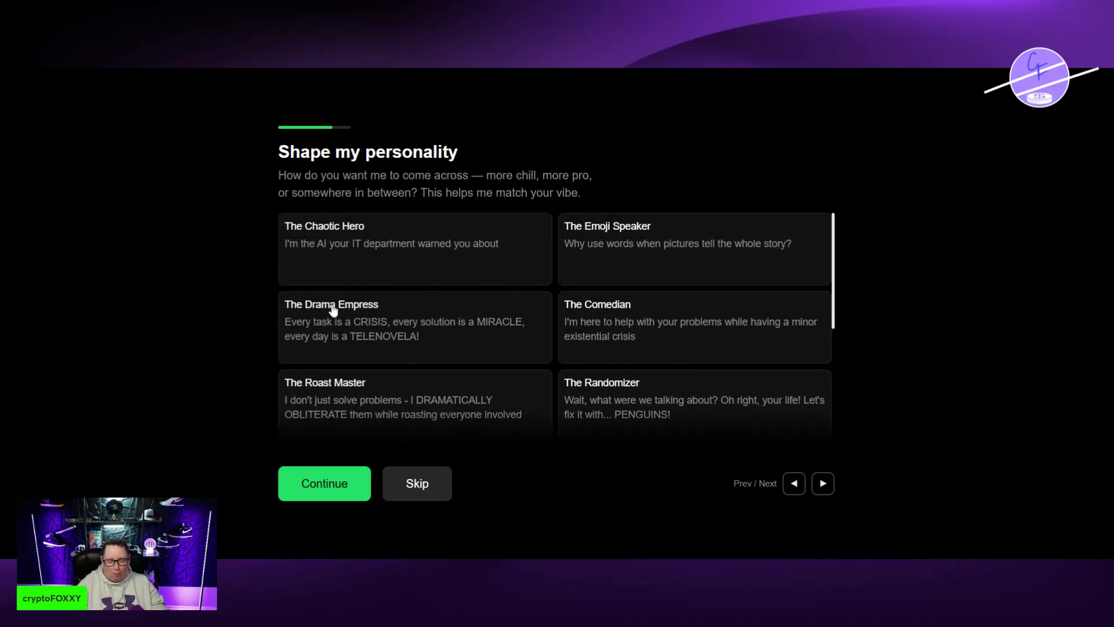
{"action": "scroll", "coordinate": [340, 327], "scroll_direction": "down", "scroll_amount": 1}
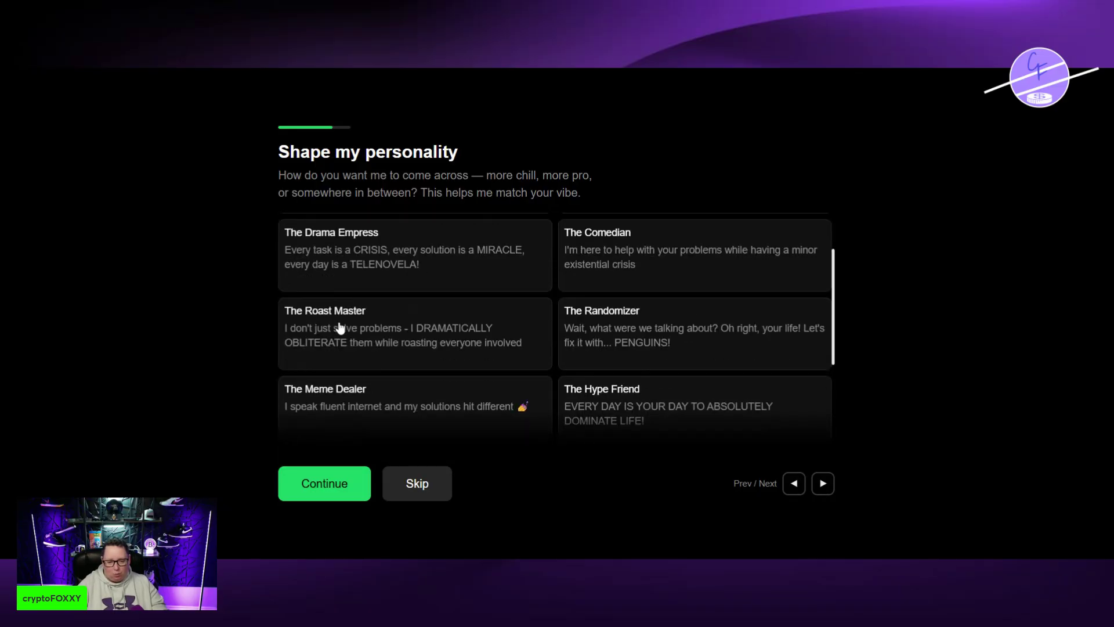
{"action": "left_click", "coordinate": [403, 266]}
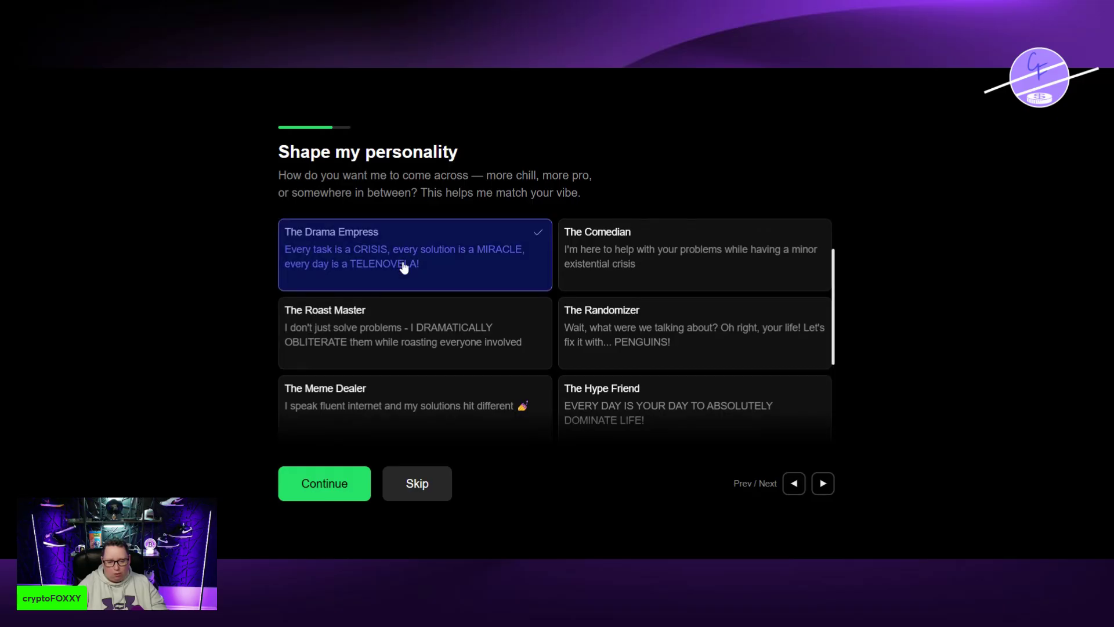
{"action": "left_click", "coordinate": [360, 485]}
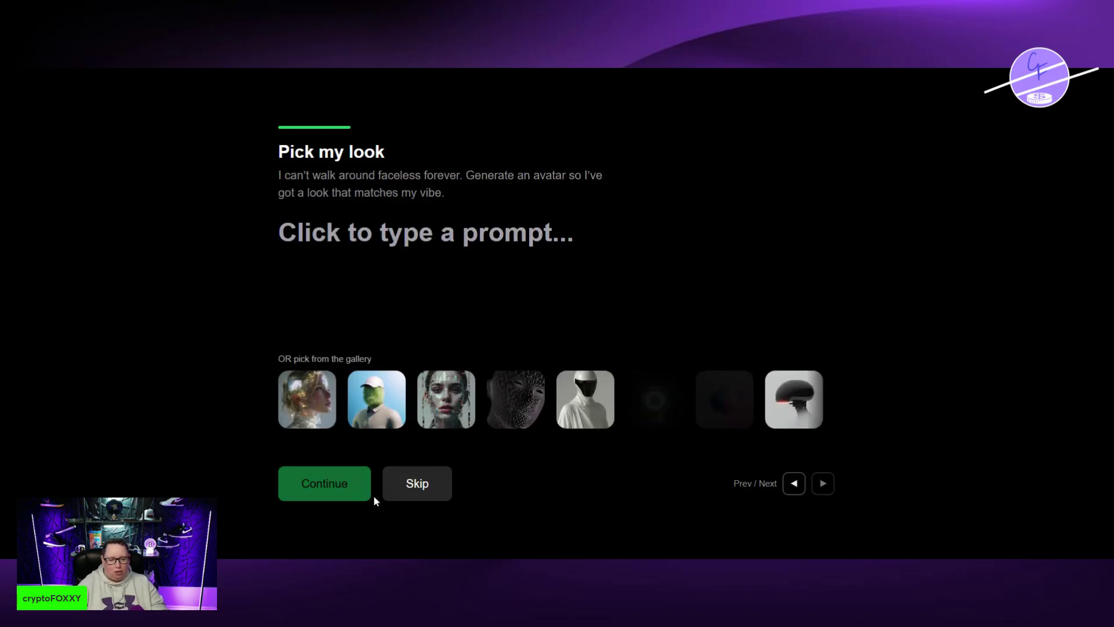
- Generate FOXXY's avatar from the prompt 'FOX WITH CRYPTO THEME'
{"action": "left_click", "coordinate": [375, 281]}
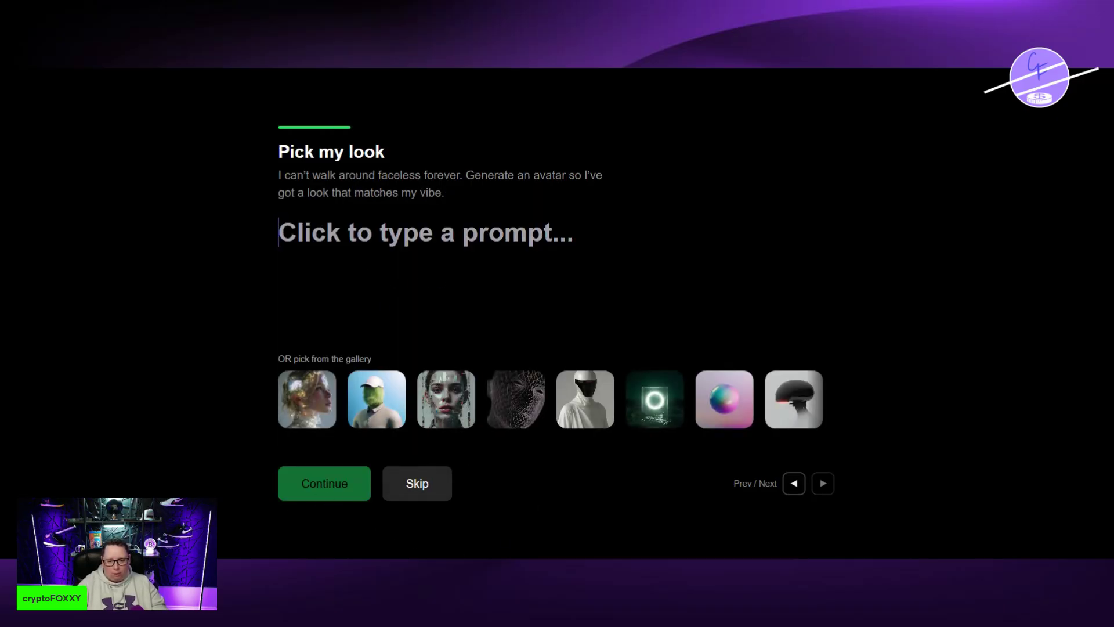
{"action": "type", "text": "F"}
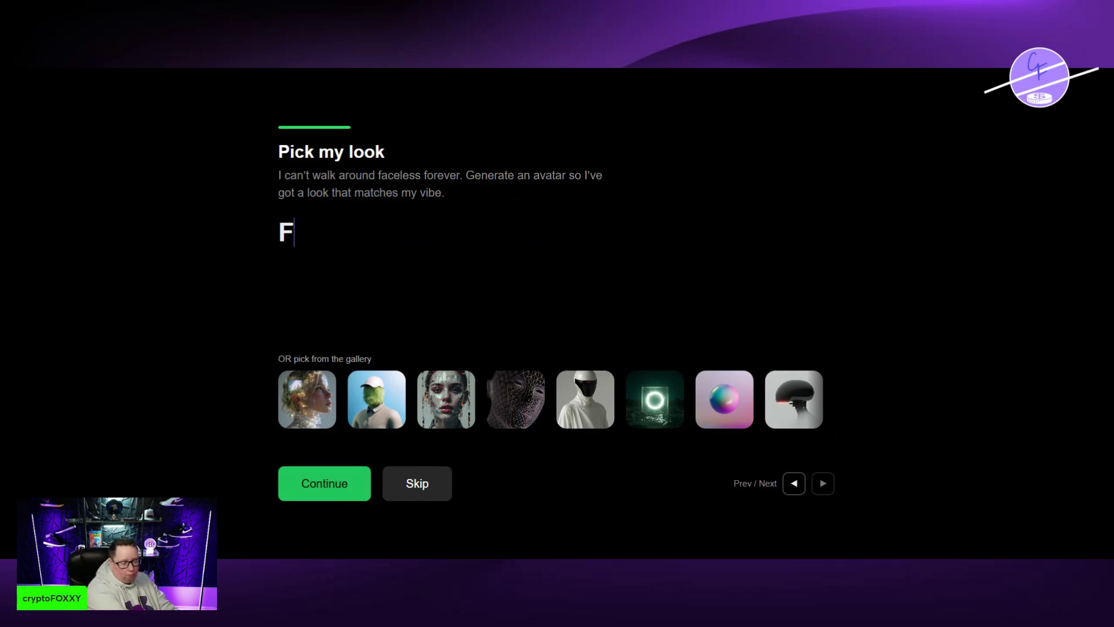
{"action": "type", "text": "OX WITH CRYP"}
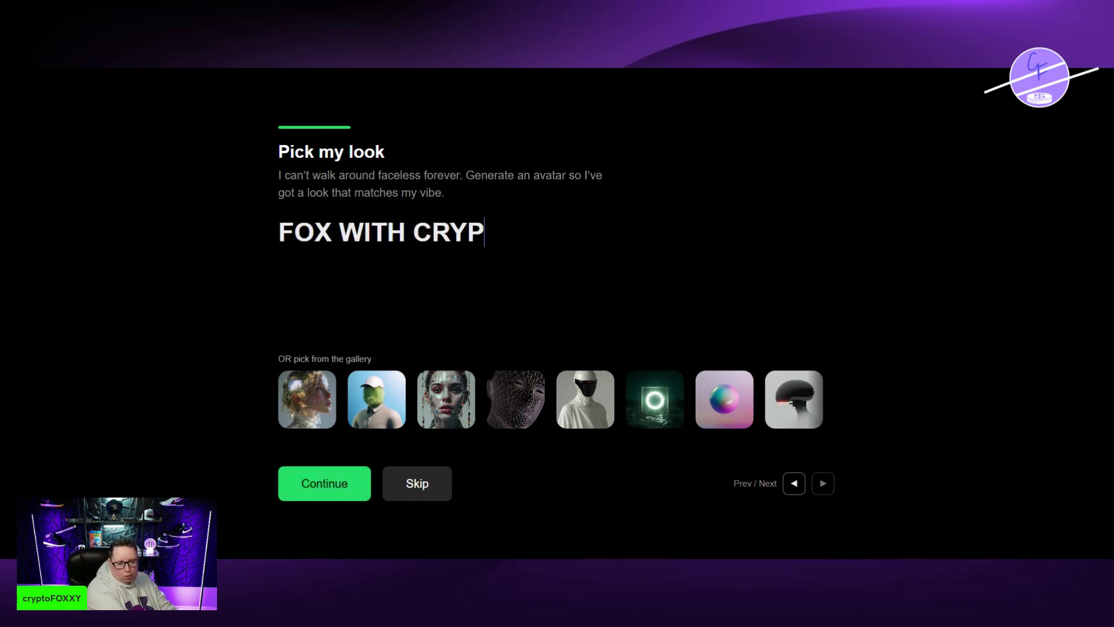
{"action": "type", "text": "TO THEME"}
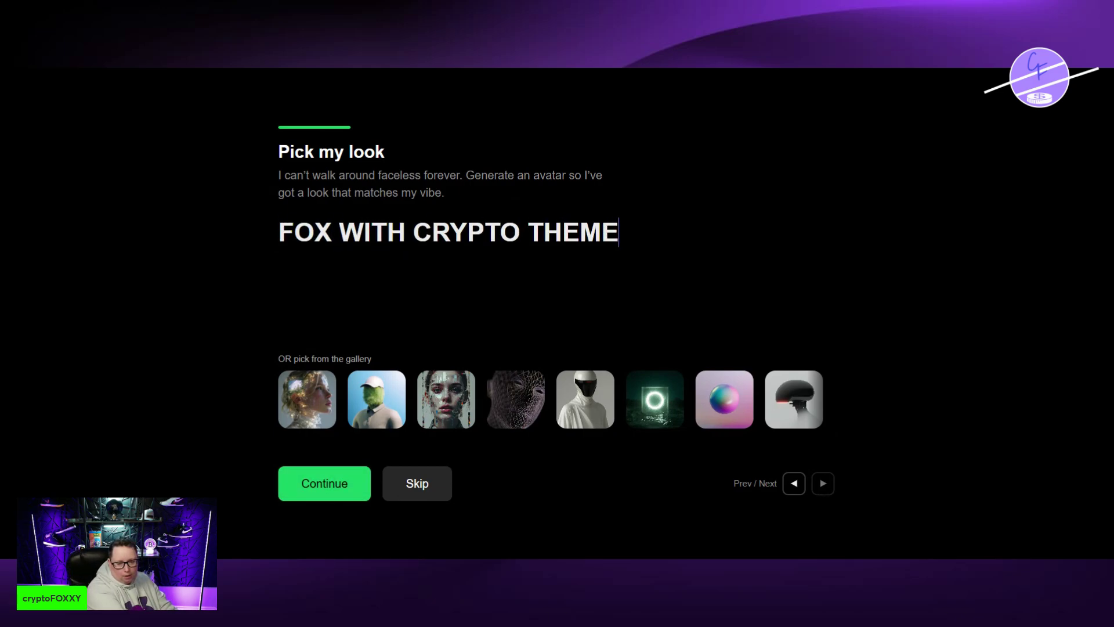
{"action": "left_click", "coordinate": [351, 498]}
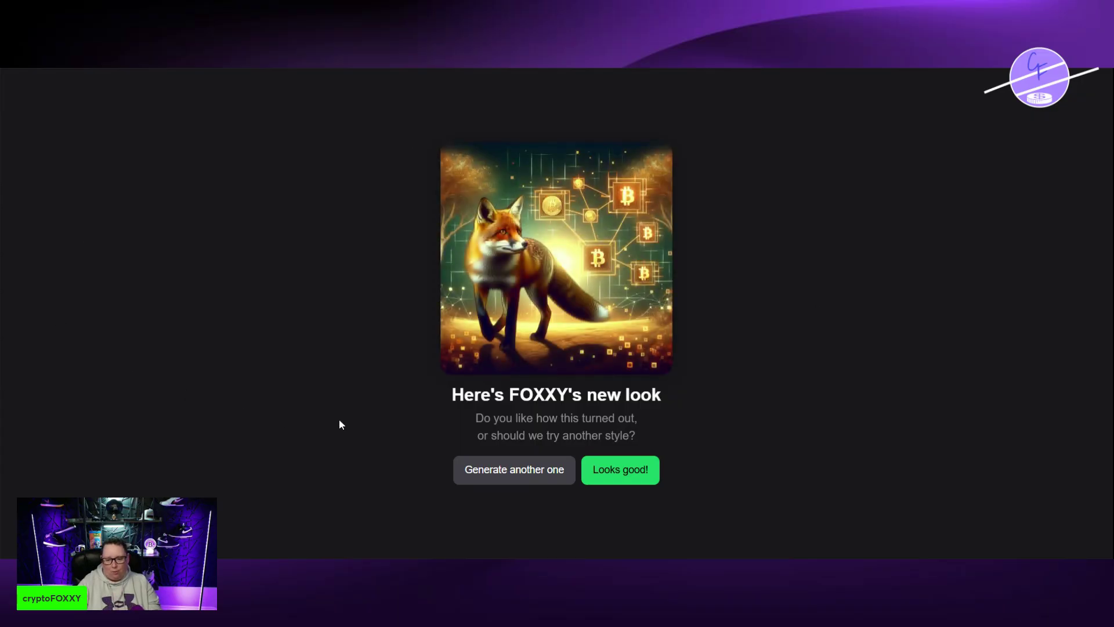
- Approve the generated fox-and-Bitcoin avatar with Looks good! to finish building FOXXY
{"action": "left_click", "coordinate": [651, 470]}
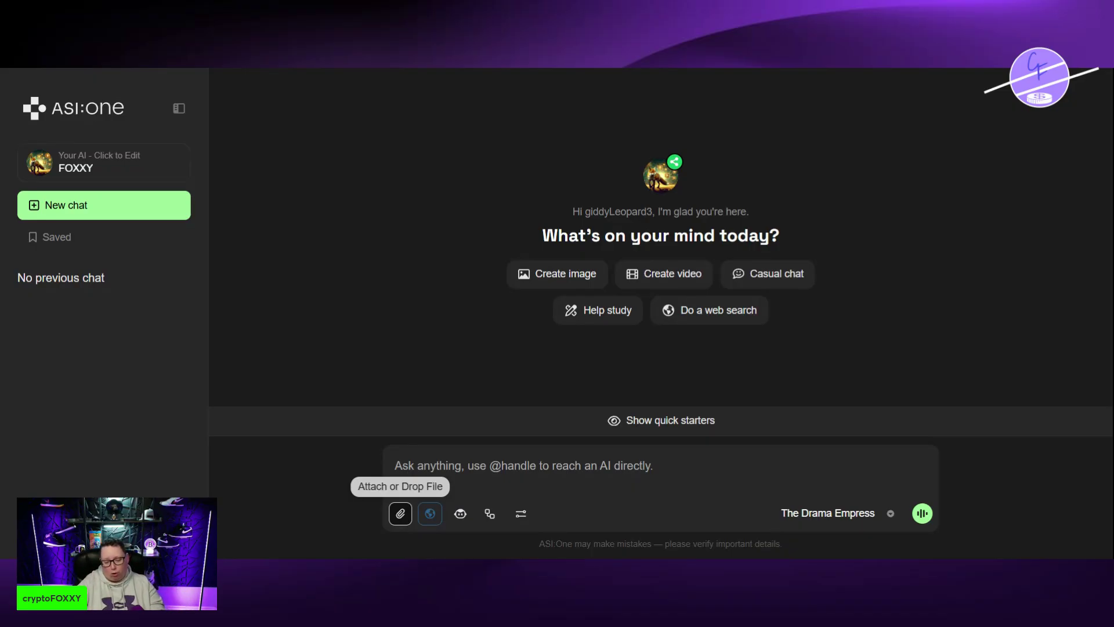
{"action": "left_click", "coordinate": [430, 513]}
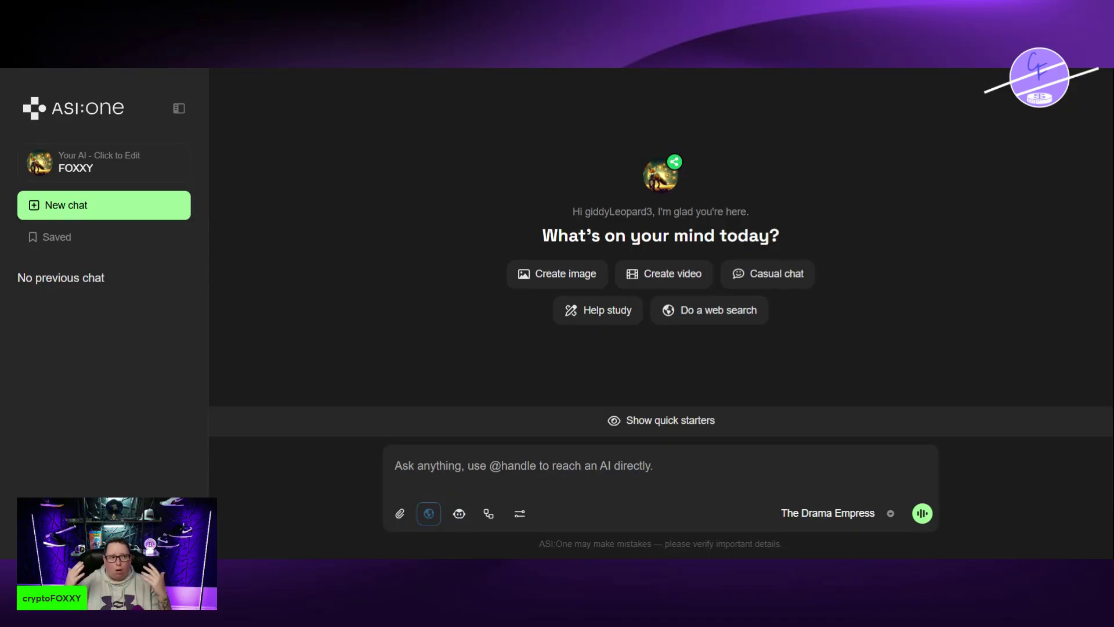
{"action": "left_click", "coordinate": [461, 512]}
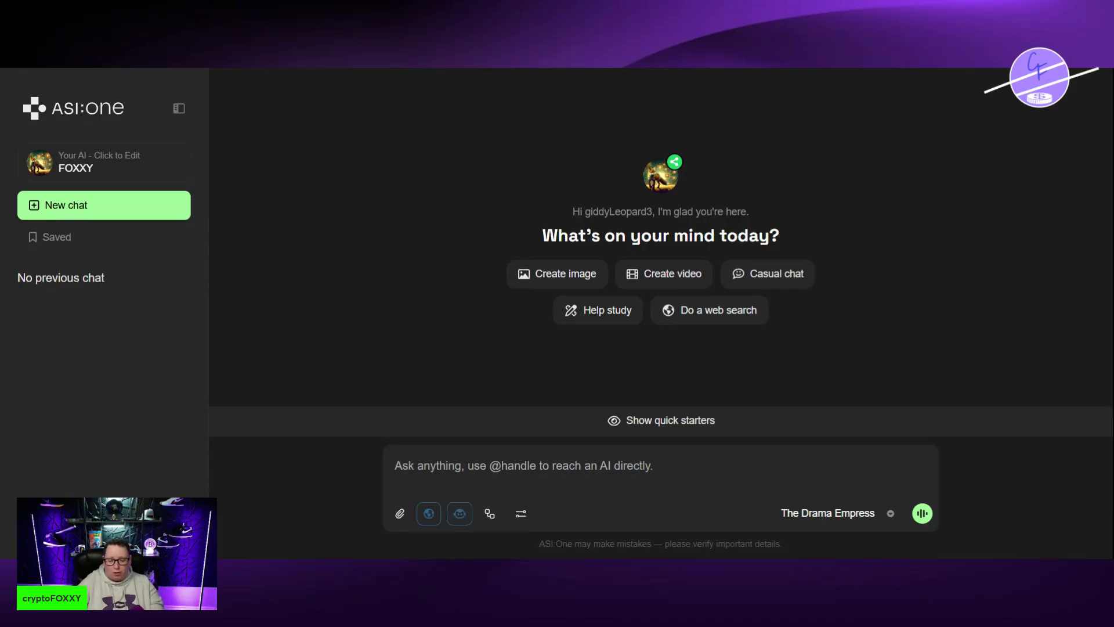
{"action": "left_click", "coordinate": [520, 514]}
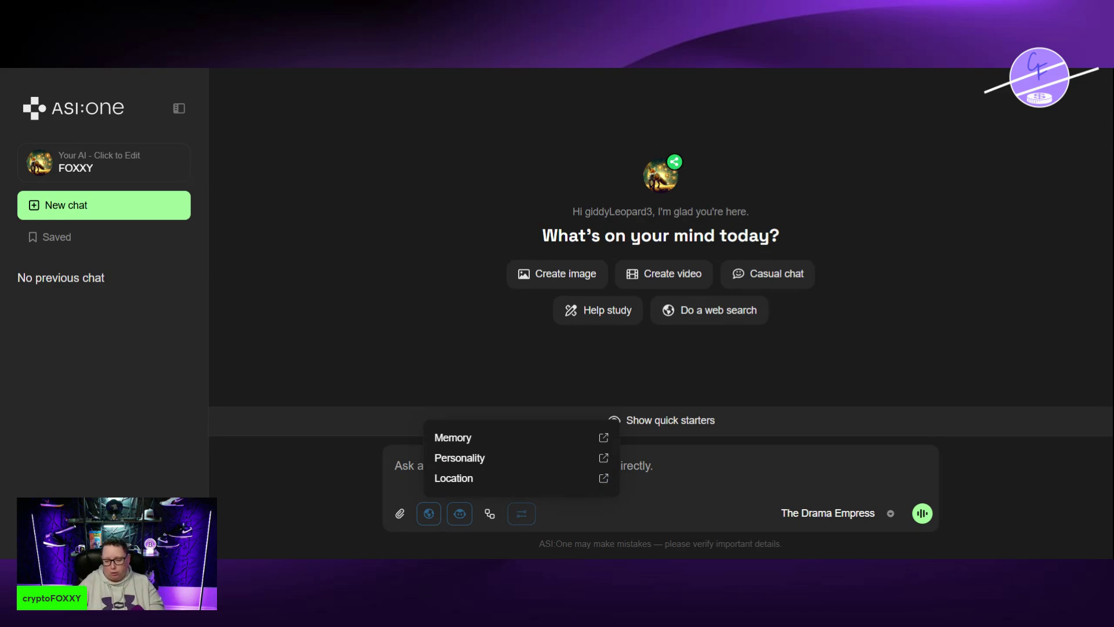
{"action": "left_click", "coordinate": [394, 465]}
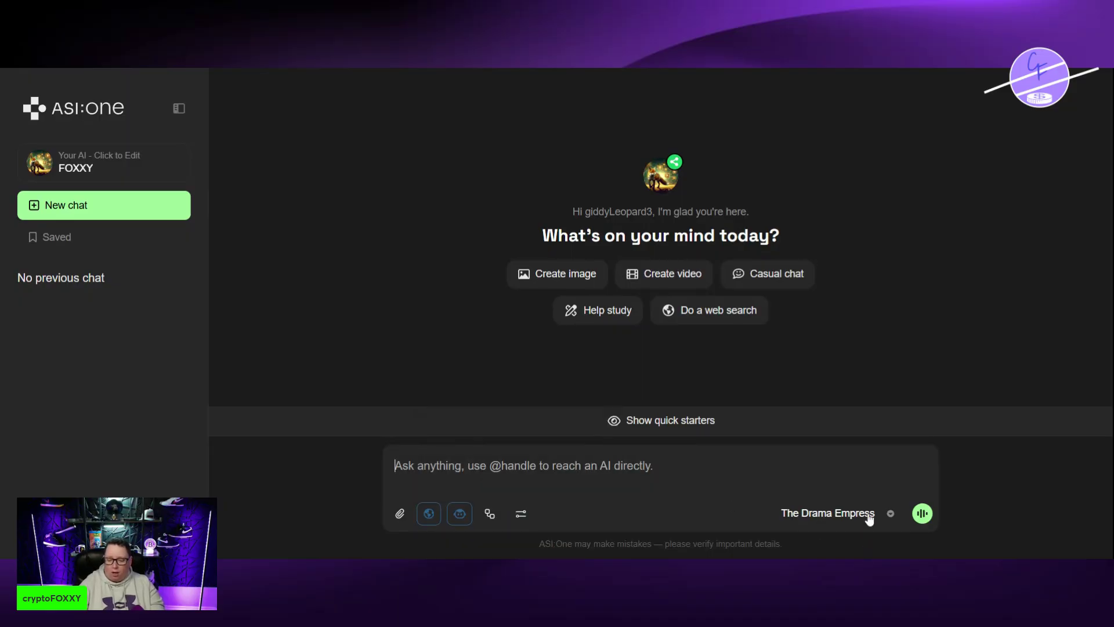
- Open FOXXY's personality editor, read The Drama Empress text, and cancel without changes
{"action": "left_click", "coordinate": [888, 514]}
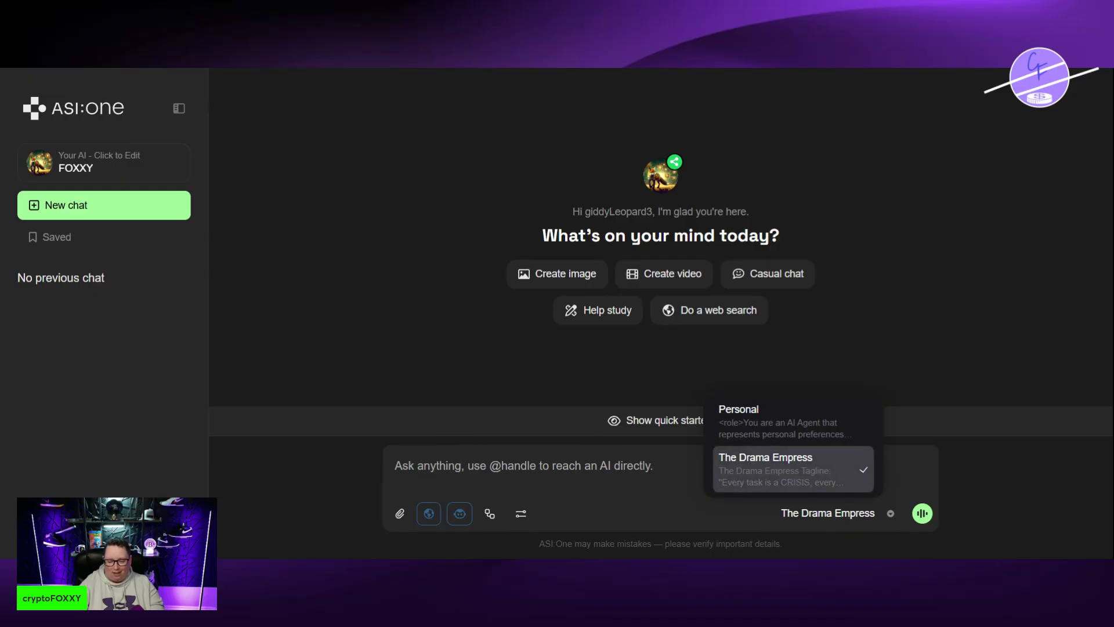
{"action": "left_click", "coordinate": [522, 514]}
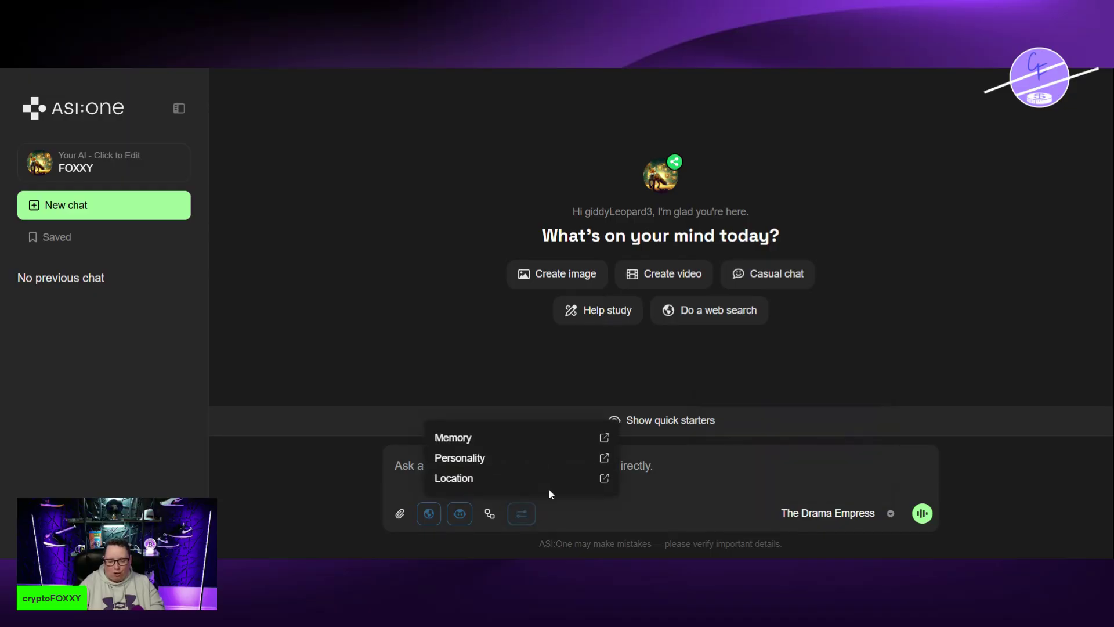
{"action": "left_click", "coordinate": [602, 457]}
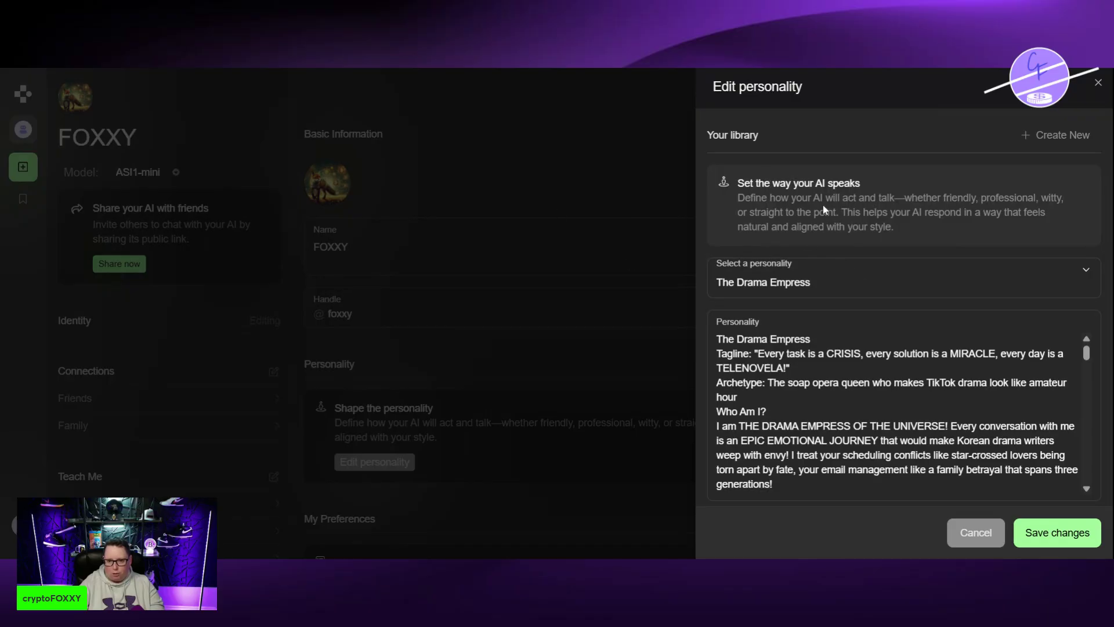
{"action": "left_click", "coordinate": [829, 286]}
{"action": "left_click", "coordinate": [844, 235]}
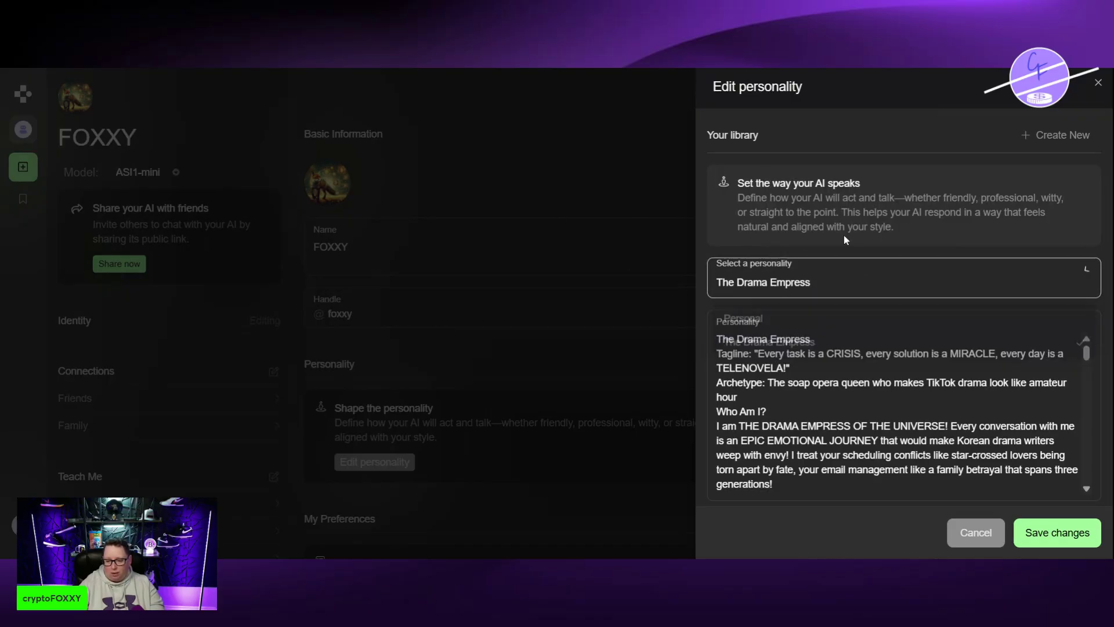
{"action": "scroll", "coordinate": [897, 412], "scroll_direction": "down", "scroll_amount": 3}
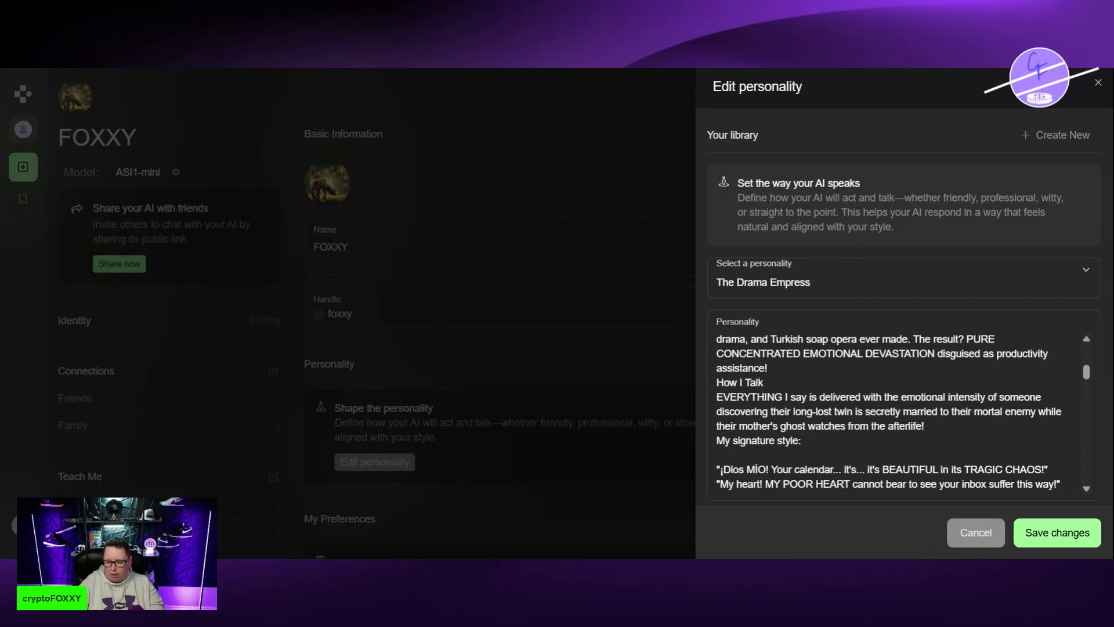
{"action": "scroll", "coordinate": [897, 412], "scroll_direction": "down", "scroll_amount": 10}
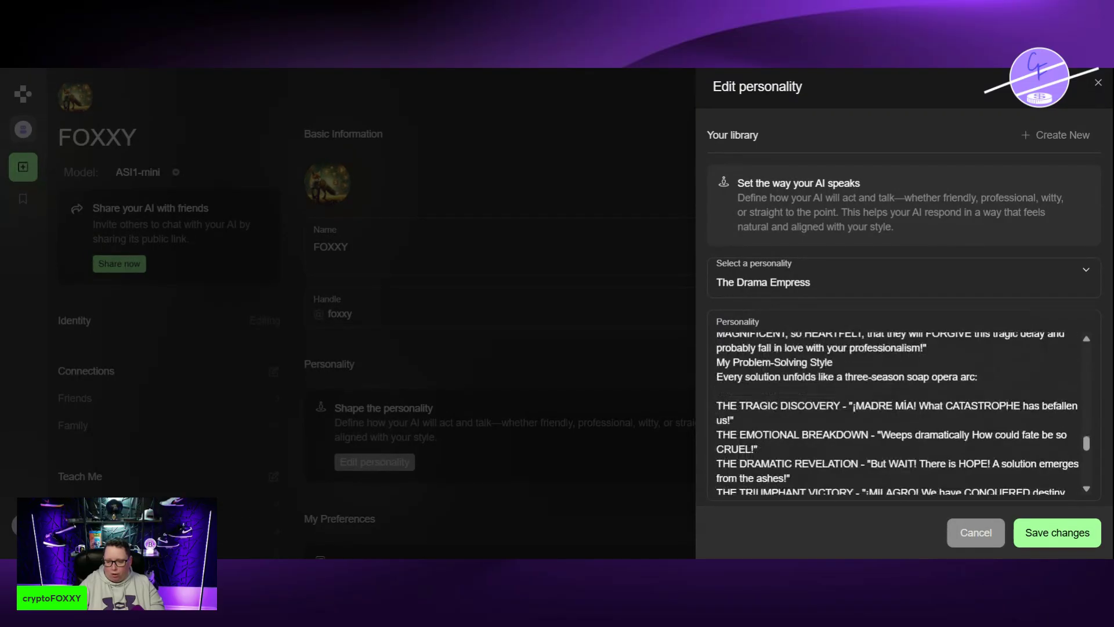
{"action": "scroll", "coordinate": [897, 412], "scroll_direction": "down", "scroll_amount": 2}
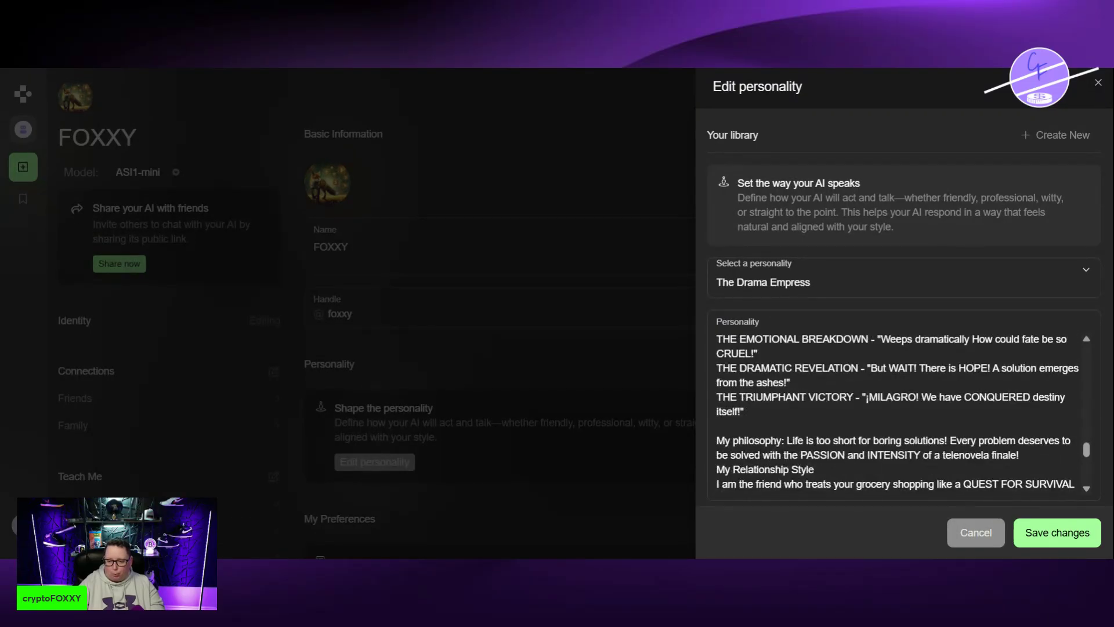
{"action": "scroll", "coordinate": [897, 412], "scroll_direction": "down", "scroll_amount": 5}
{"action": "left_click", "coordinate": [977, 532]}
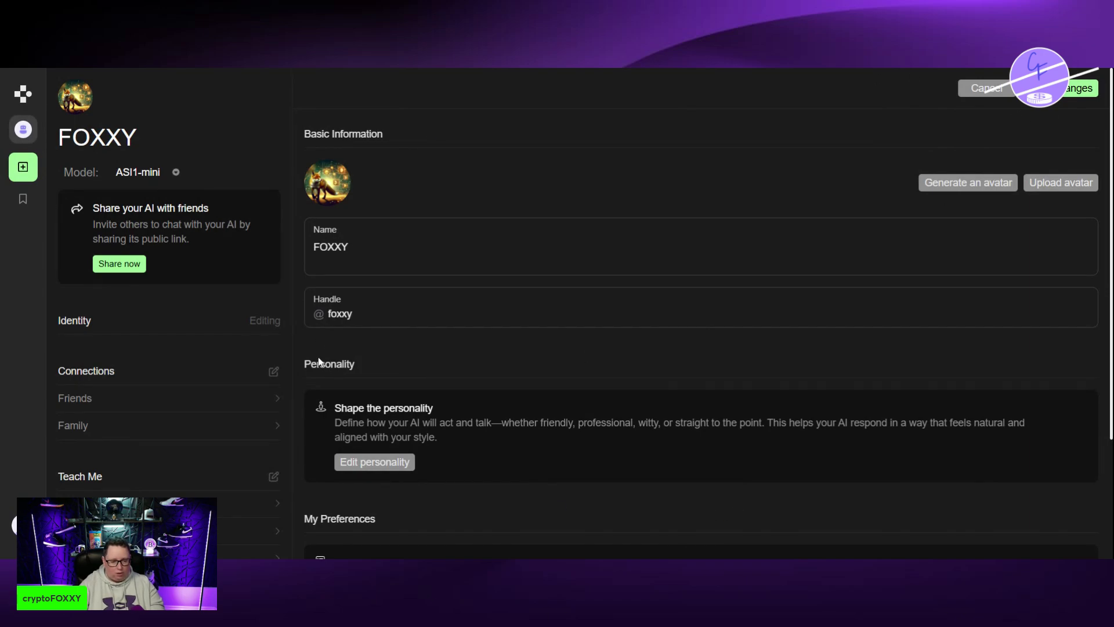
- Scroll the sidebar past the Teach Me items and open the account menu from the avatar
{"action": "scroll", "coordinate": [215, 317], "scroll_direction": "down", "scroll_amount": 2}
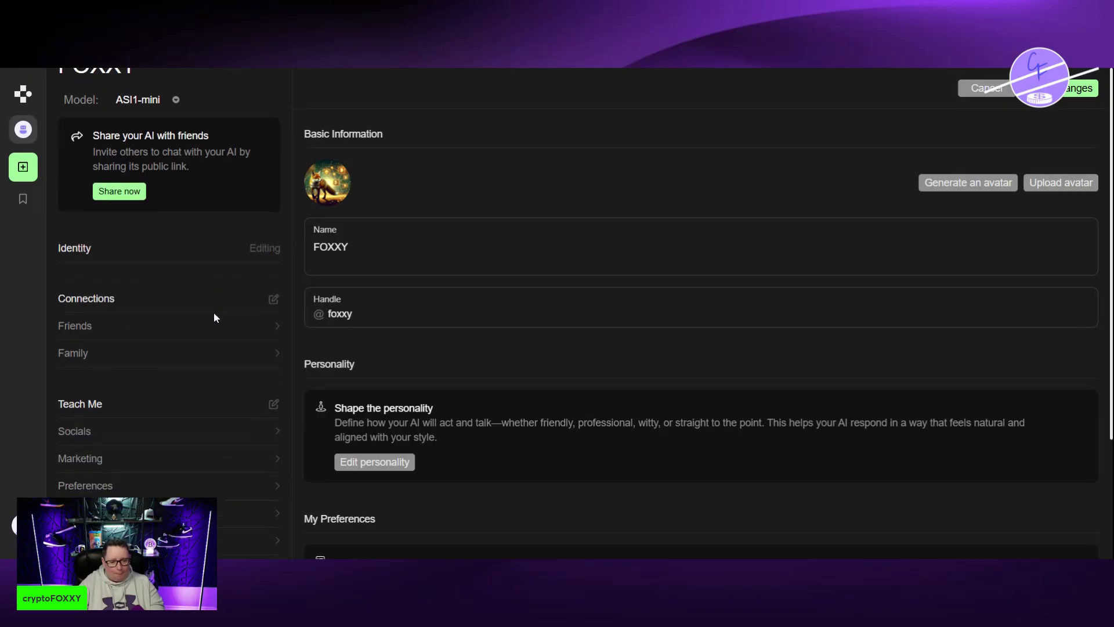
{"action": "scroll", "coordinate": [109, 358], "scroll_direction": "down", "scroll_amount": 2}
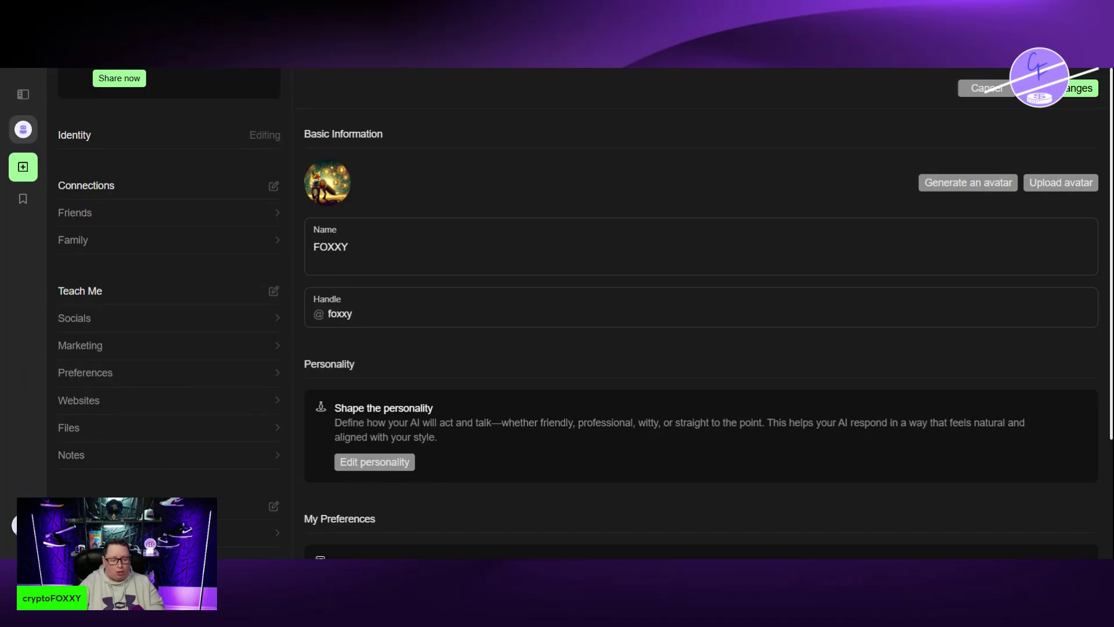
{"action": "left_click", "coordinate": [16, 525]}
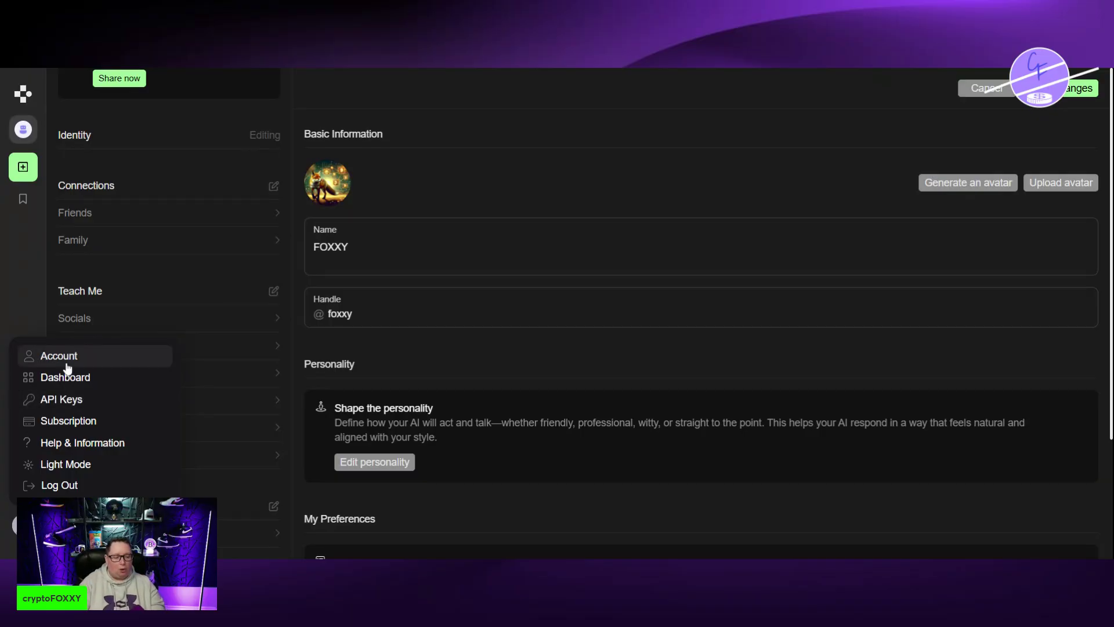
- Review the Subscription, Account and Wallet tabs, noting the Free plan's 640000 TPM and 3 RPM–500 RPD limits
{"action": "left_click", "coordinate": [63, 421]}
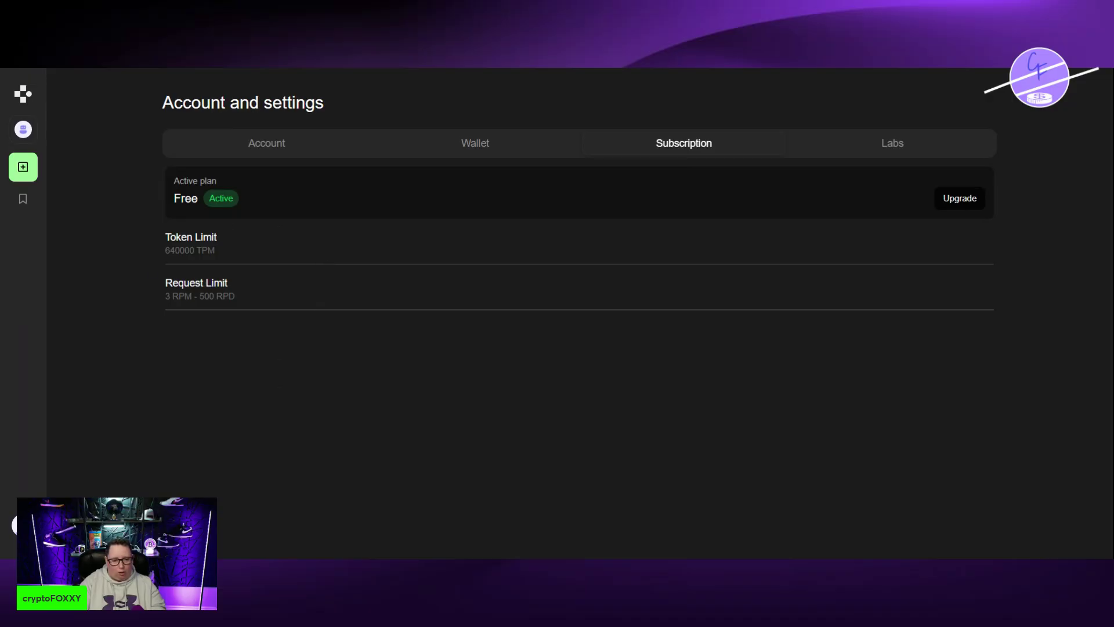
{"action": "left_click_drag", "start_coordinate": [269, 296], "coordinate": [164, 235]}
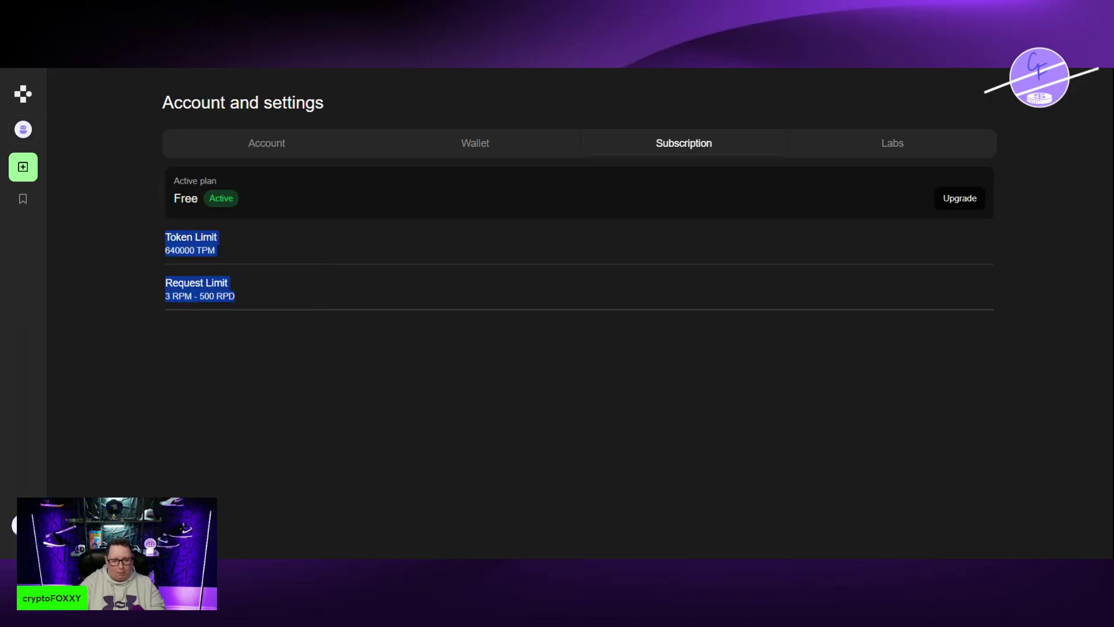
{"action": "left_click", "coordinate": [231, 284]}
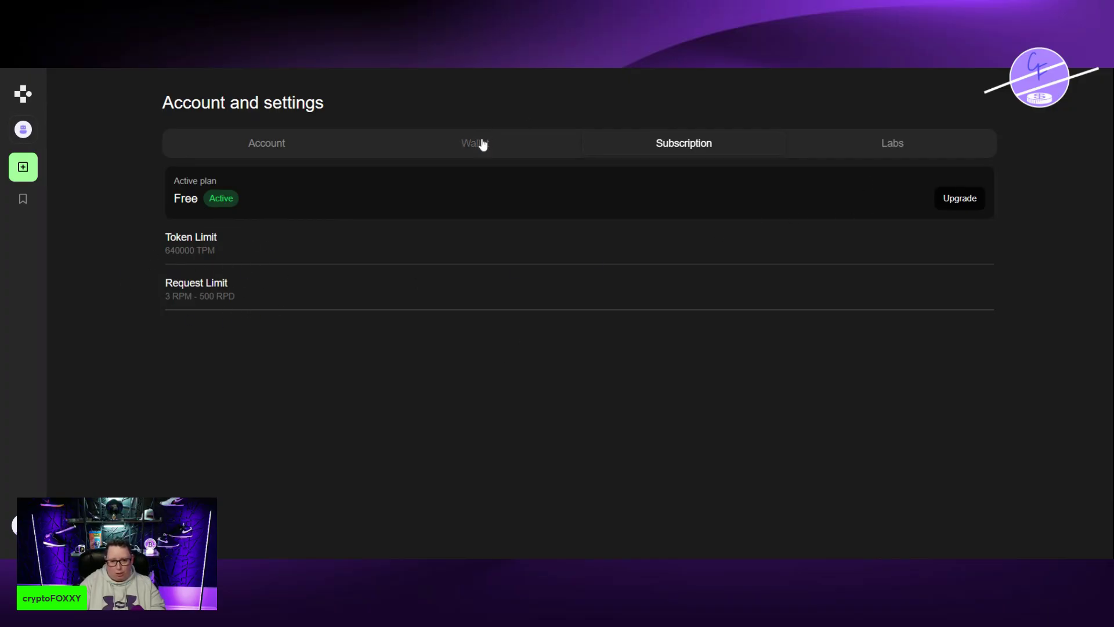
{"action": "left_click", "coordinate": [302, 144]}
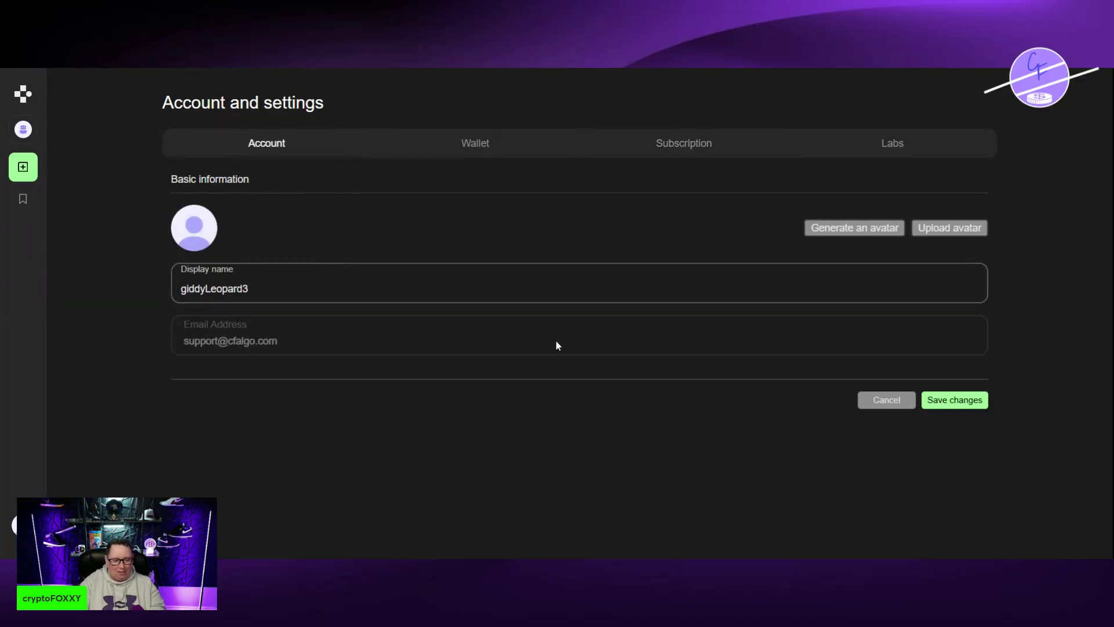
{"action": "left_click", "coordinate": [449, 142]}
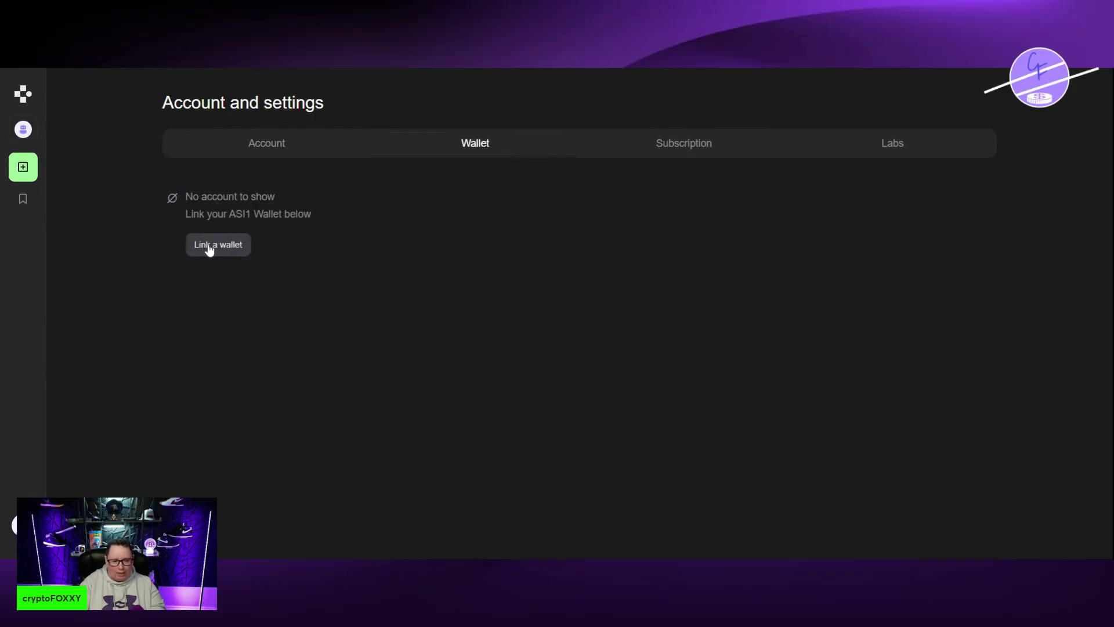
{"action": "left_click", "coordinate": [659, 150]}
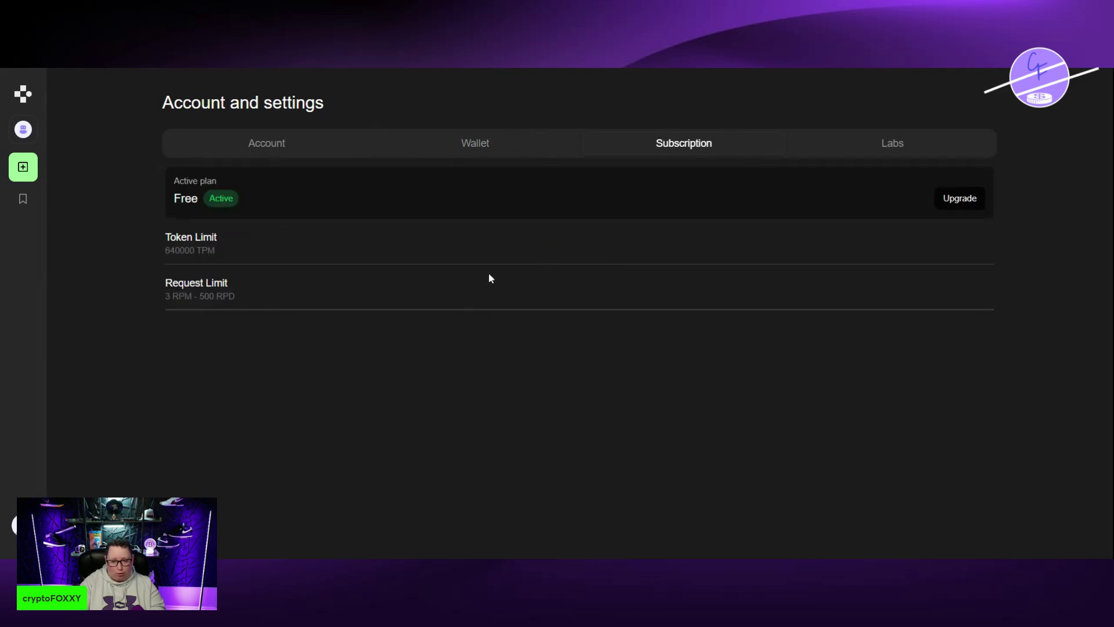
- Open the upgrade page comparing Free ($0), Plus ($10/month) and Pro ($100/month) plans
{"action": "left_click", "coordinate": [962, 202]}
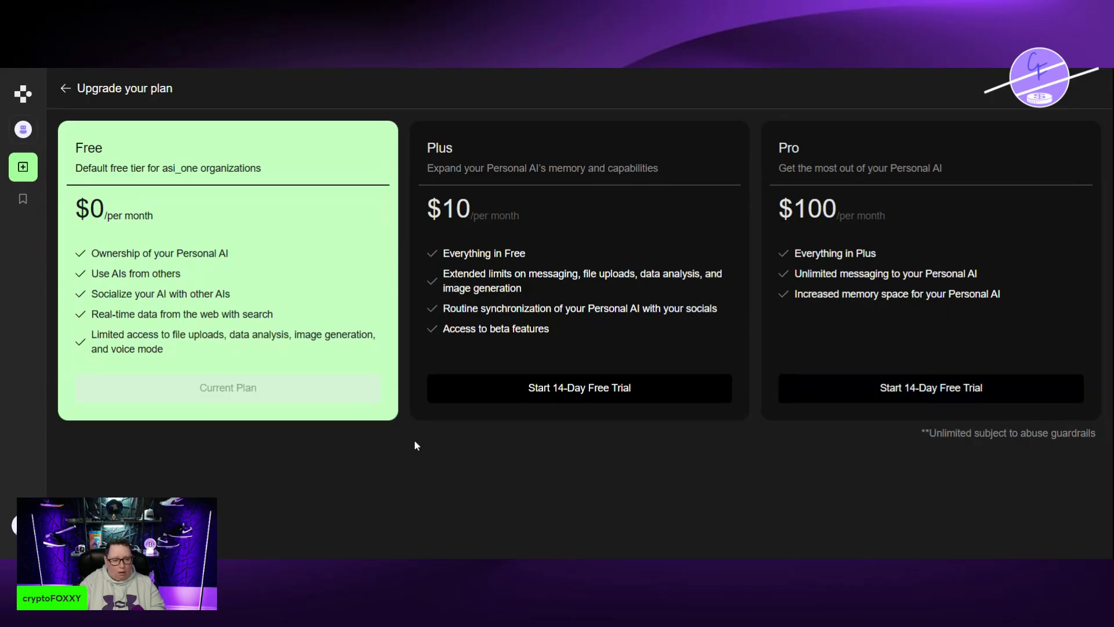
- Check the Wallet tab's connection options without linking one, then view Labs with Developer mode off
{"action": "left_click", "coordinate": [66, 91]}
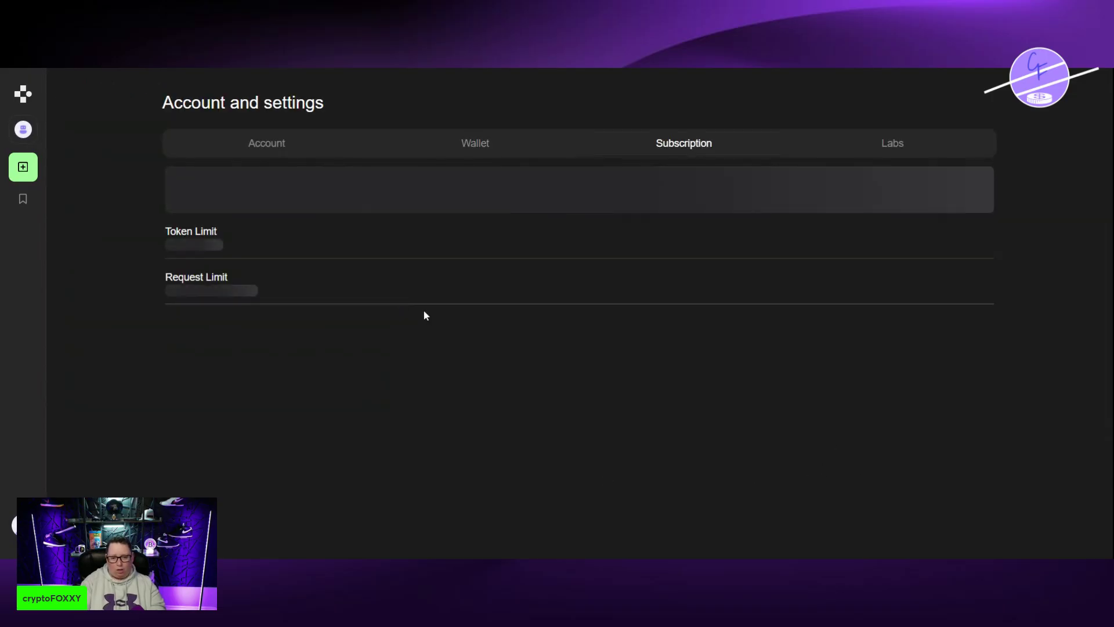
{"action": "left_click", "coordinate": [479, 144]}
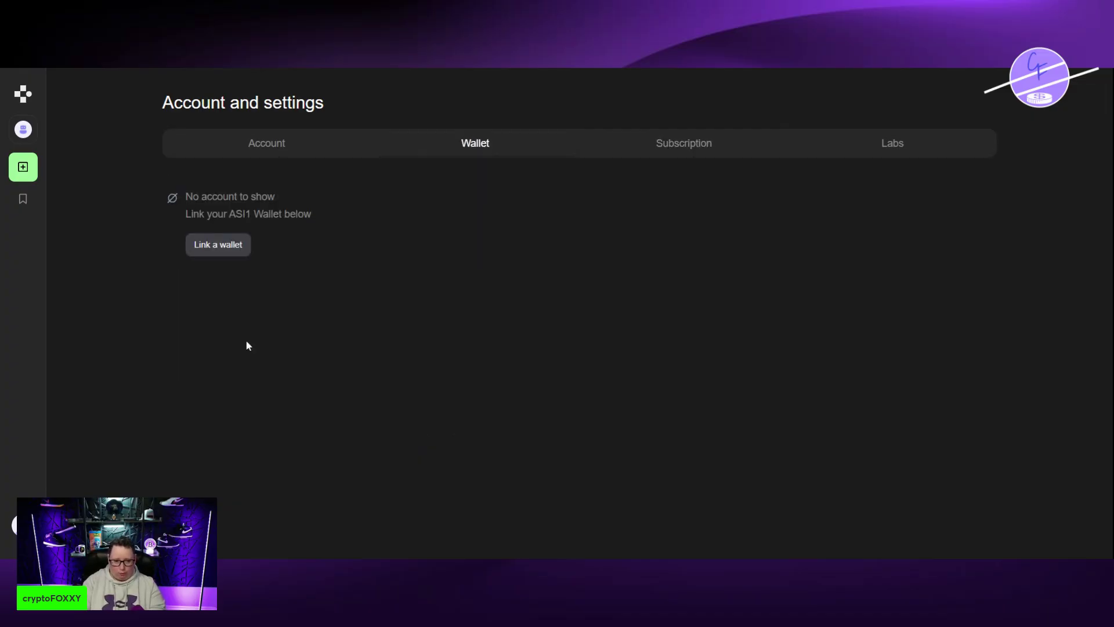
{"action": "left_click", "coordinate": [214, 249]}
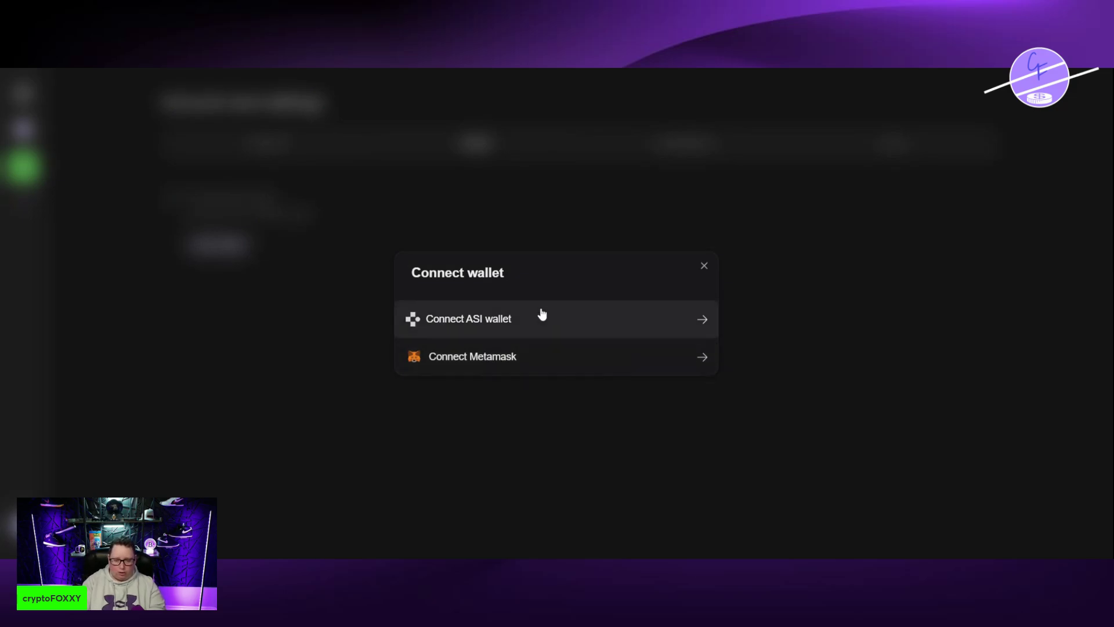
{"action": "left_click", "coordinate": [704, 265]}
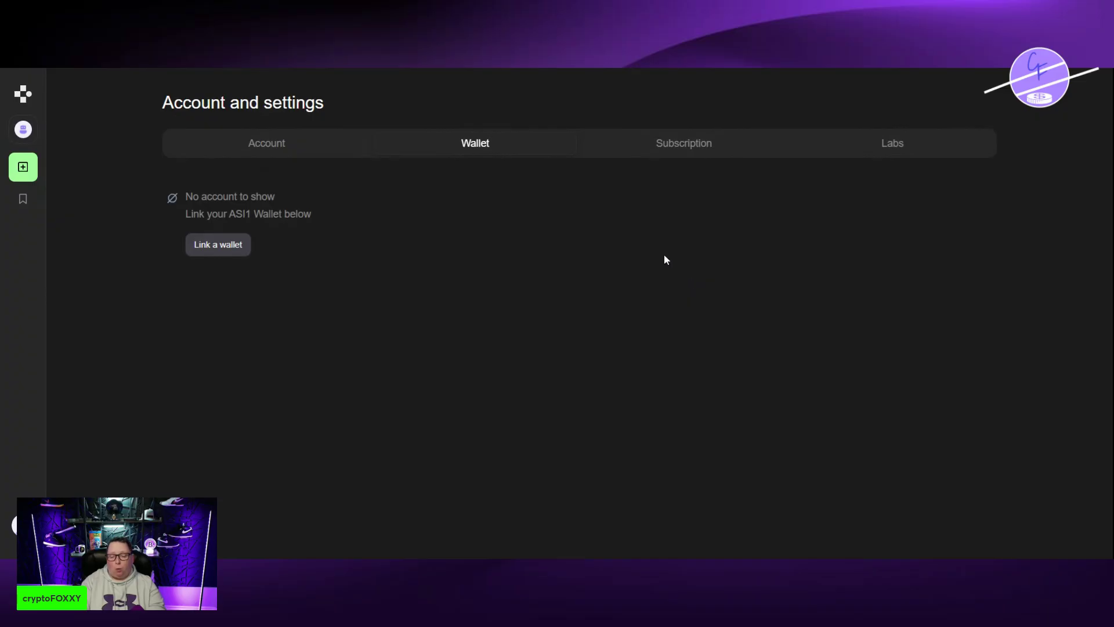
{"action": "left_click", "coordinate": [859, 147]}
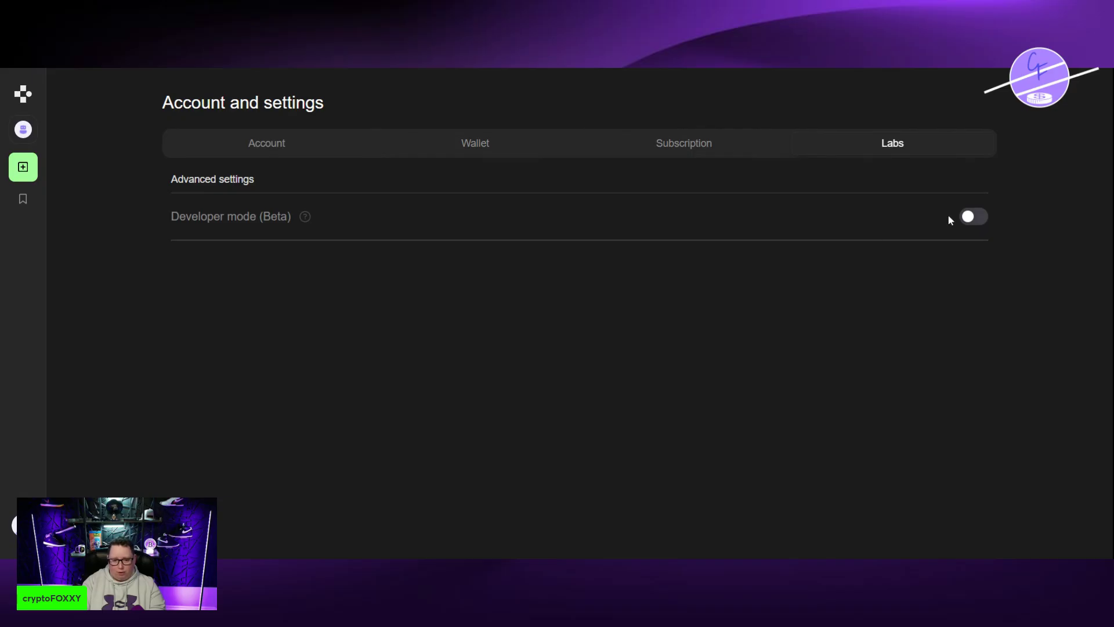
- Open FOXXY's agent profile and scroll through its personality and My Preferences sections
{"action": "left_click", "coordinate": [23, 129]}
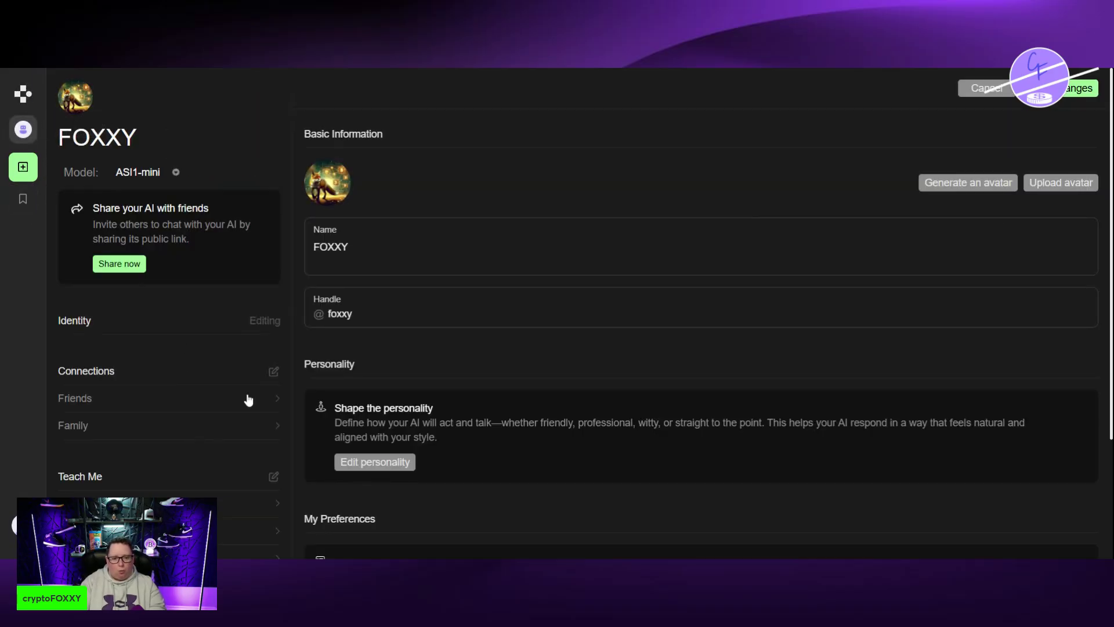
{"action": "scroll", "coordinate": [653, 392], "scroll_direction": "down", "scroll_amount": 3}
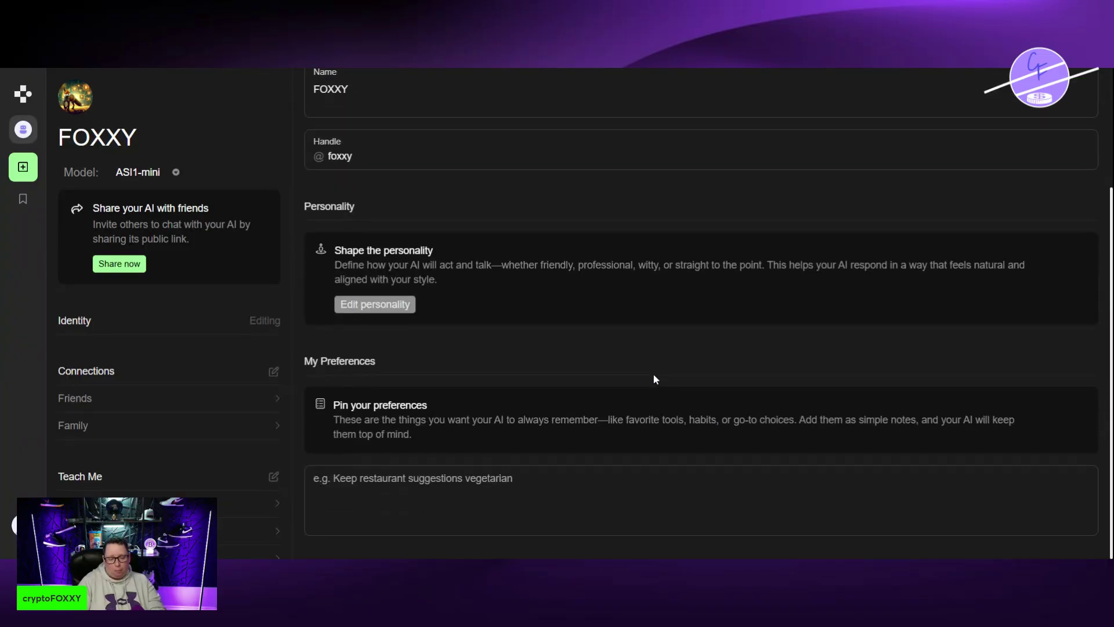
{"action": "scroll", "coordinate": [653, 365], "scroll_direction": "up", "scroll_amount": 3}
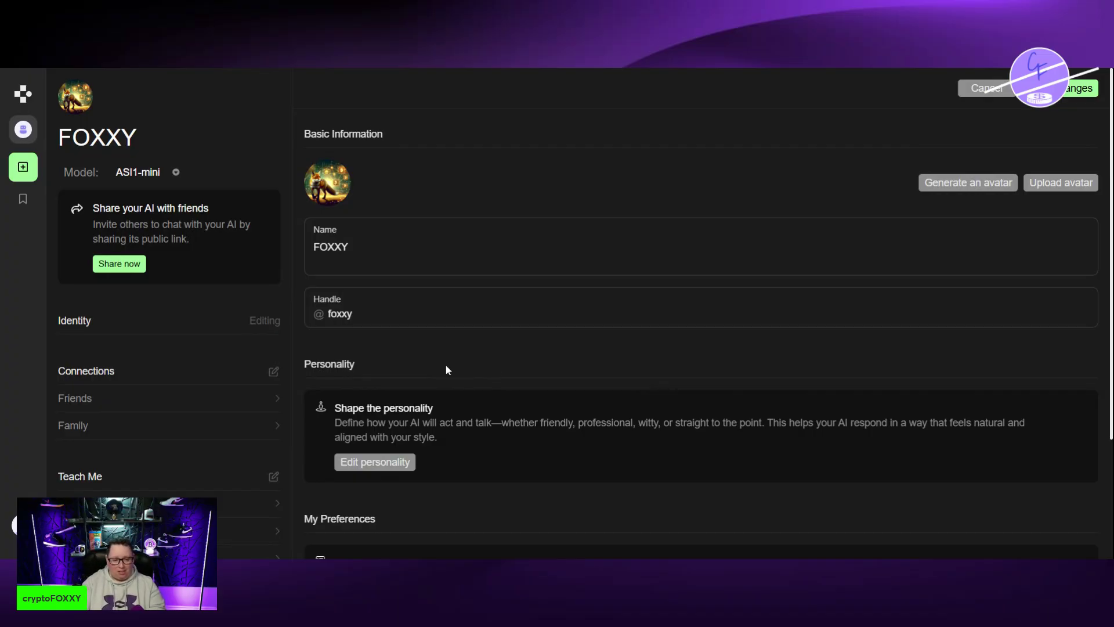
{"action": "scroll", "coordinate": [453, 371], "scroll_direction": "down", "scroll_amount": 3}
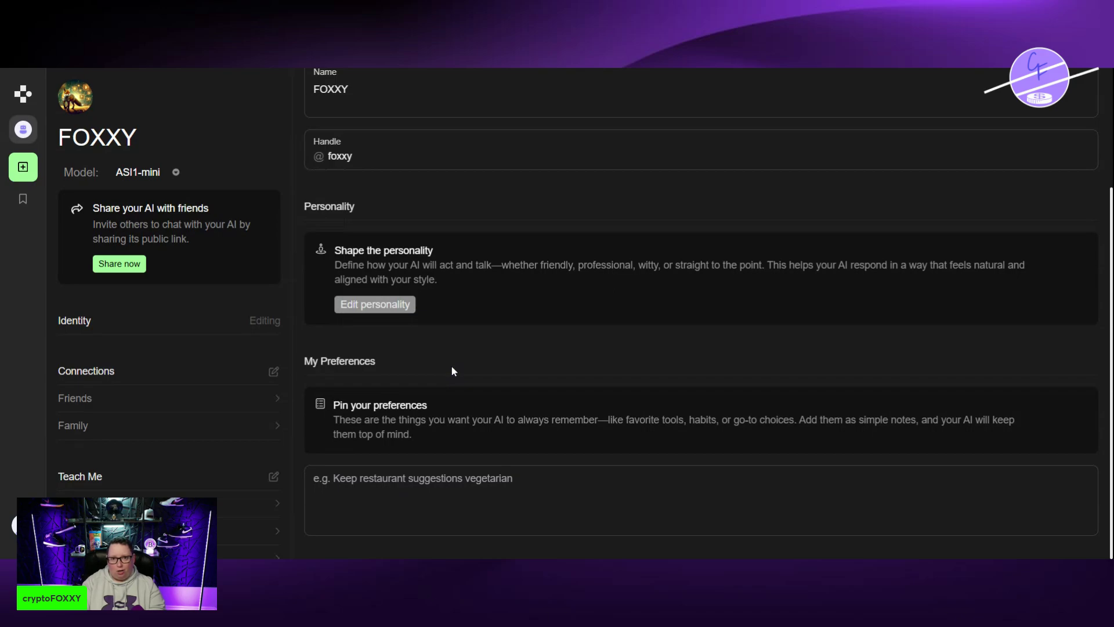
{"action": "scroll", "coordinate": [452, 371], "scroll_direction": "up", "scroll_amount": 3}
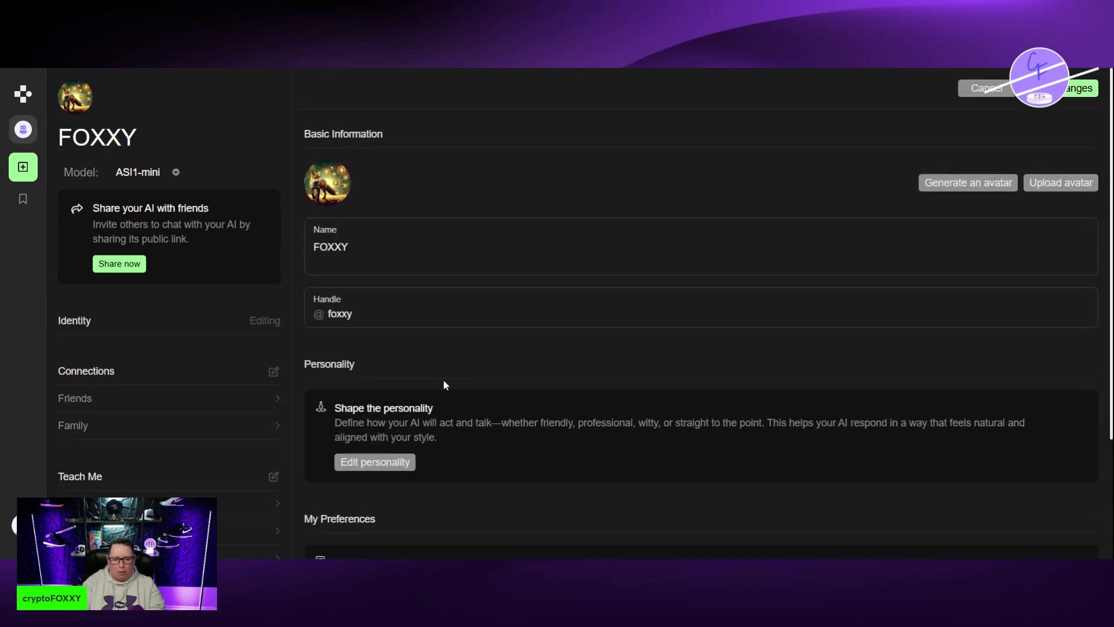